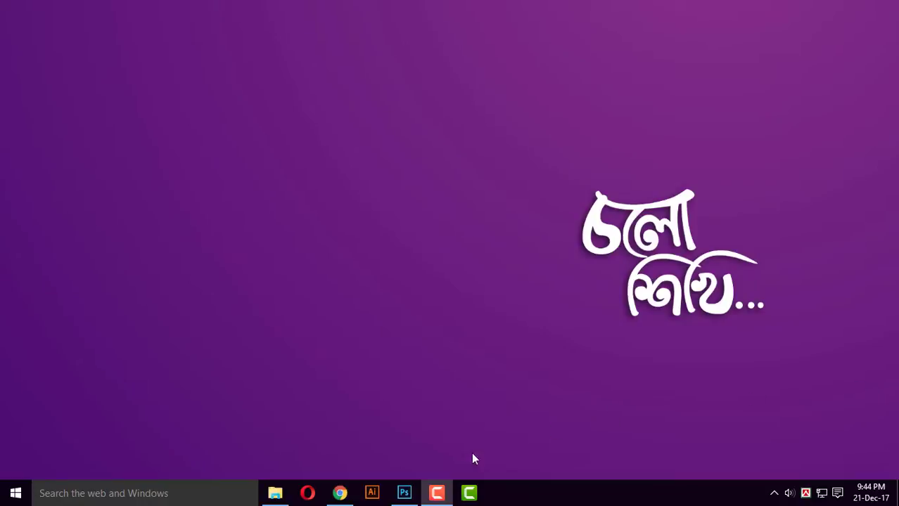
{"action": "left_click", "coordinate": [340, 493]}
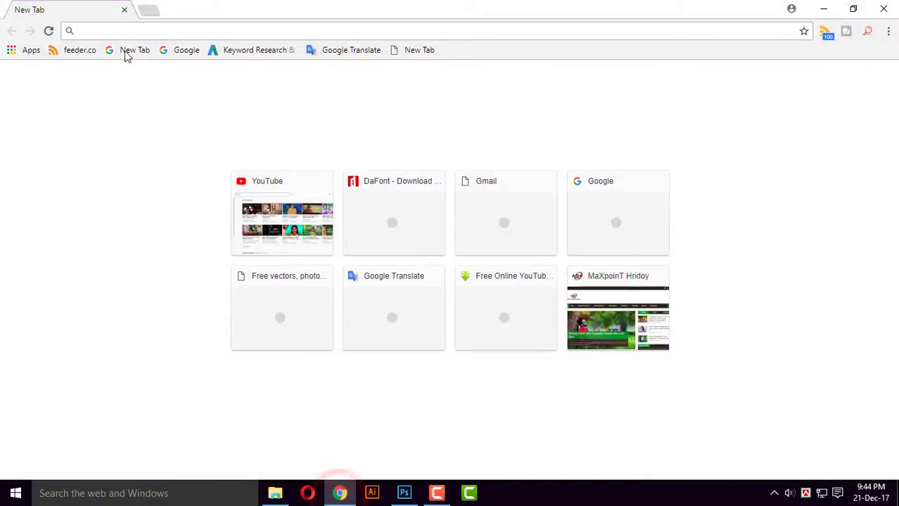
{"action": "type", "text": "www."}
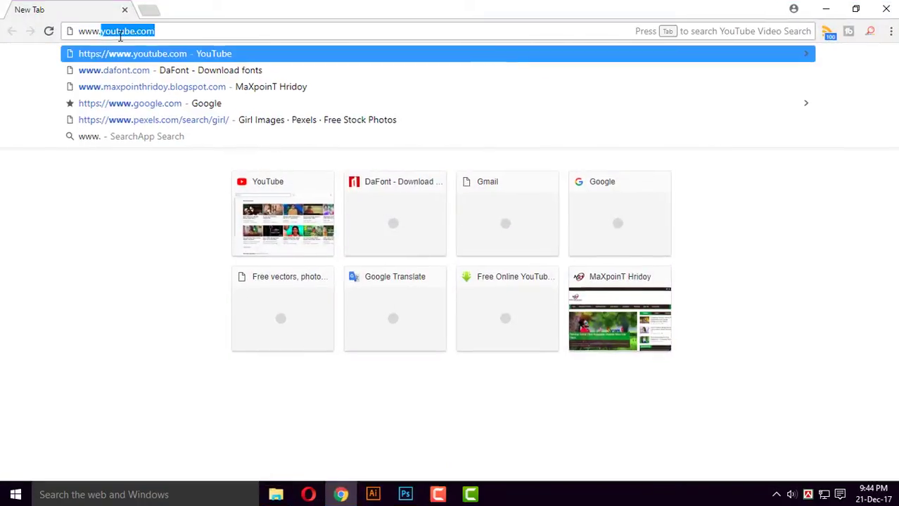
{"action": "type", "text": "d"}
{"action": "type", "text": "a"}
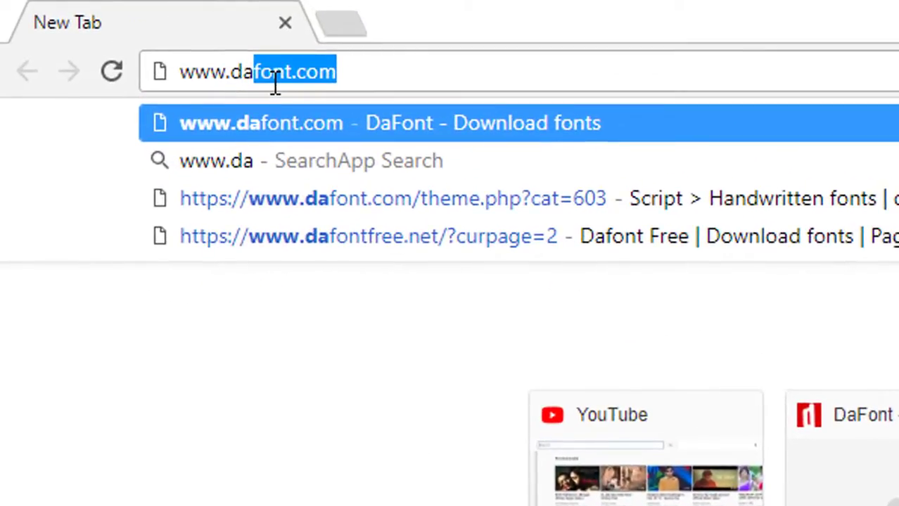
{"action": "type", "text": "font.co"}
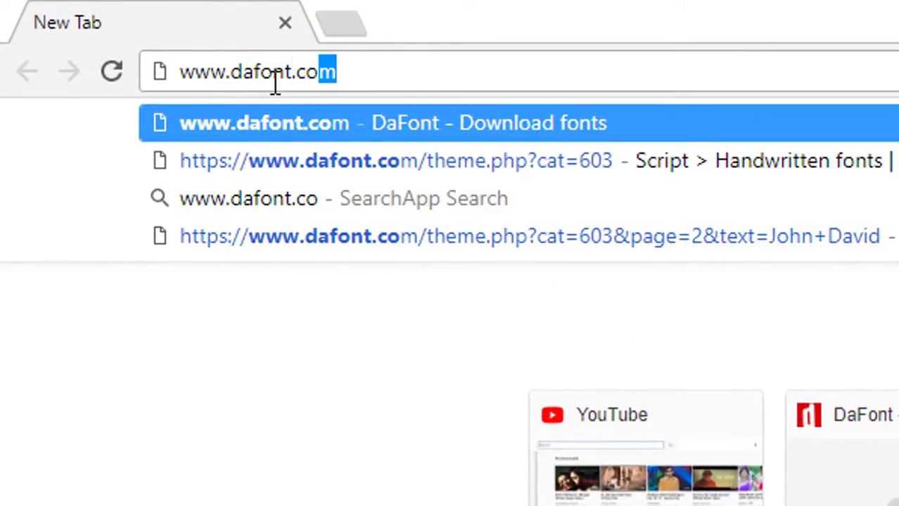
{"action": "type", "text": "m"}
{"action": "key", "text": "Return"}
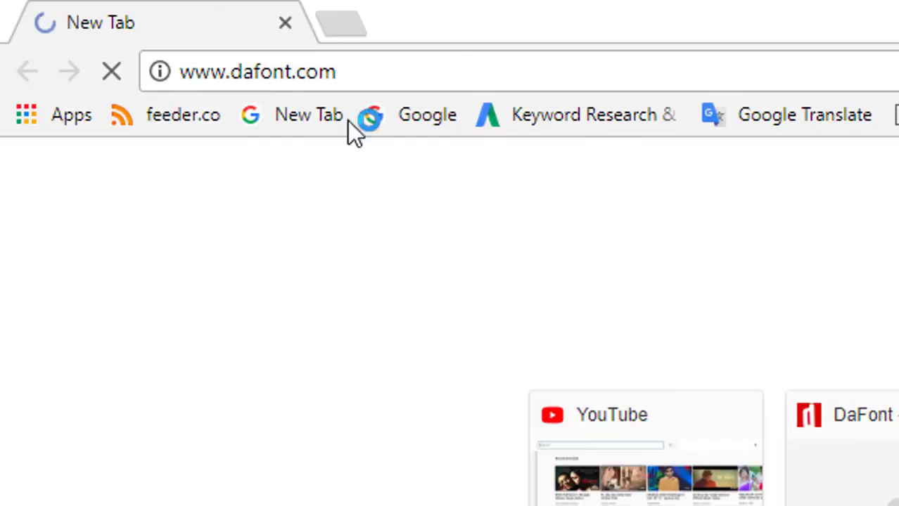
Browse to the Script > Handwritten font category and start entering the sample name as preview text.
{"action": "left_click_drag", "start_coordinate": [529, 73], "coordinate": [271, 76]}
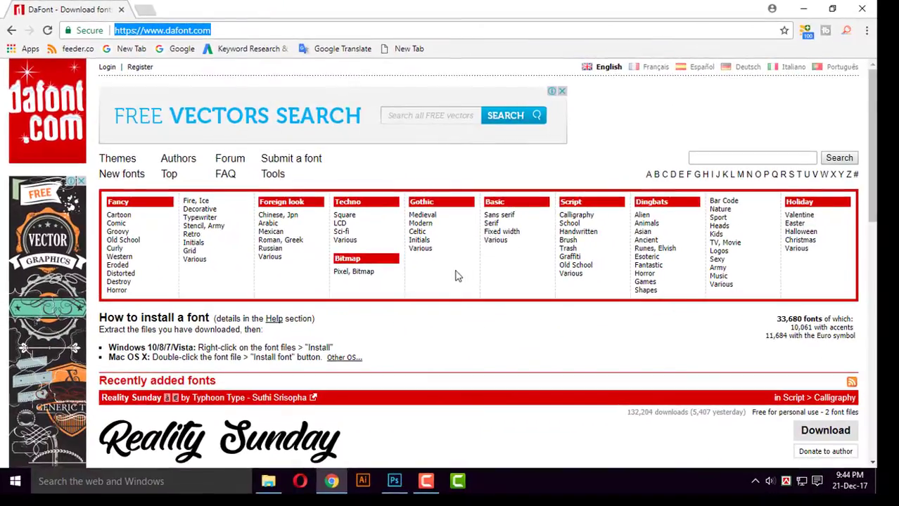
{"action": "left_click", "coordinate": [455, 276]}
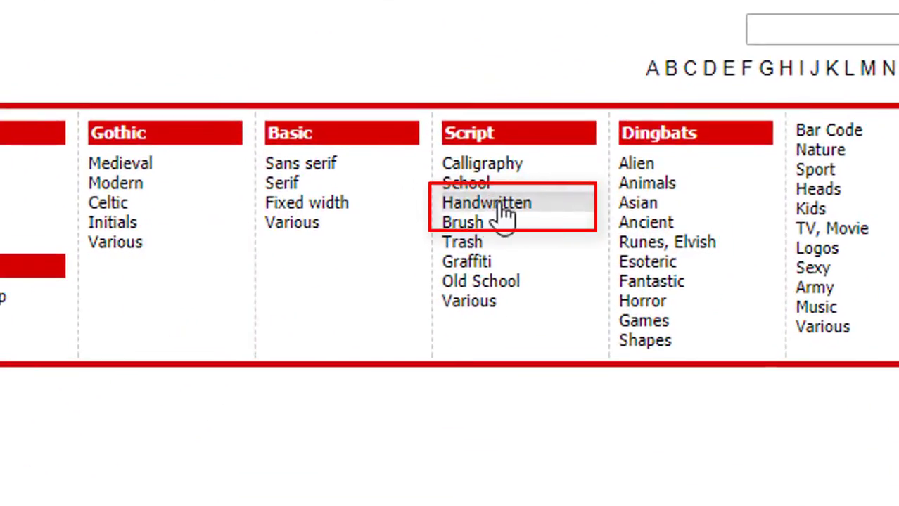
{"action": "left_click", "coordinate": [502, 213]}
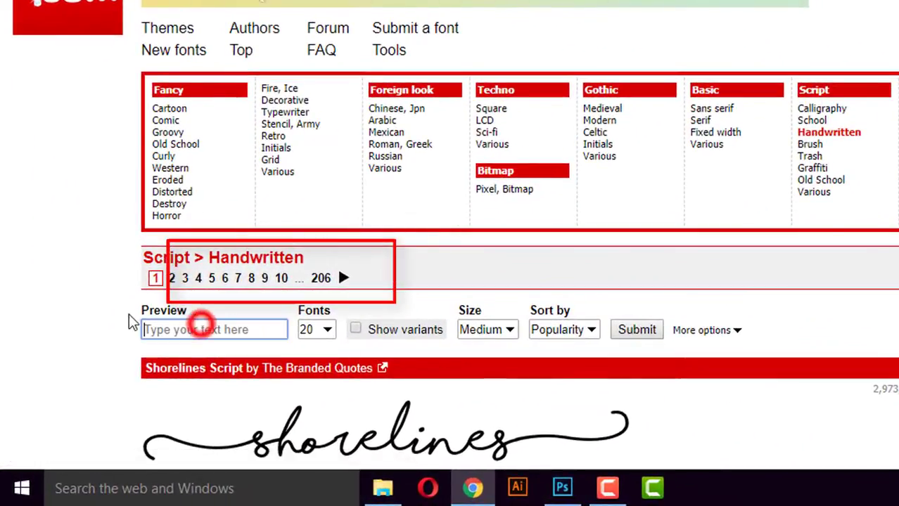
{"action": "left_click_drag", "start_coordinate": [200, 325], "coordinate": [126, 315]}
{"action": "left_click", "coordinate": [130, 322]}
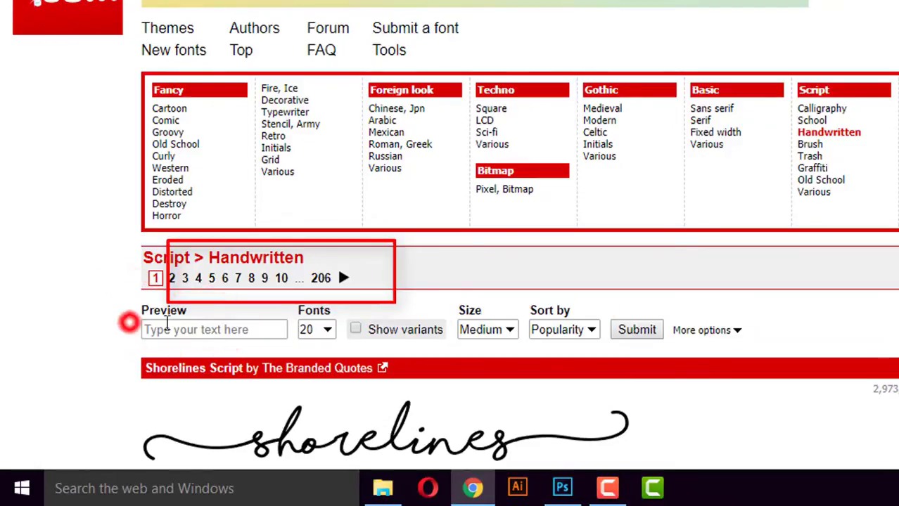
{"action": "left_click", "coordinate": [171, 327]}
{"action": "type", "text": "John David"}
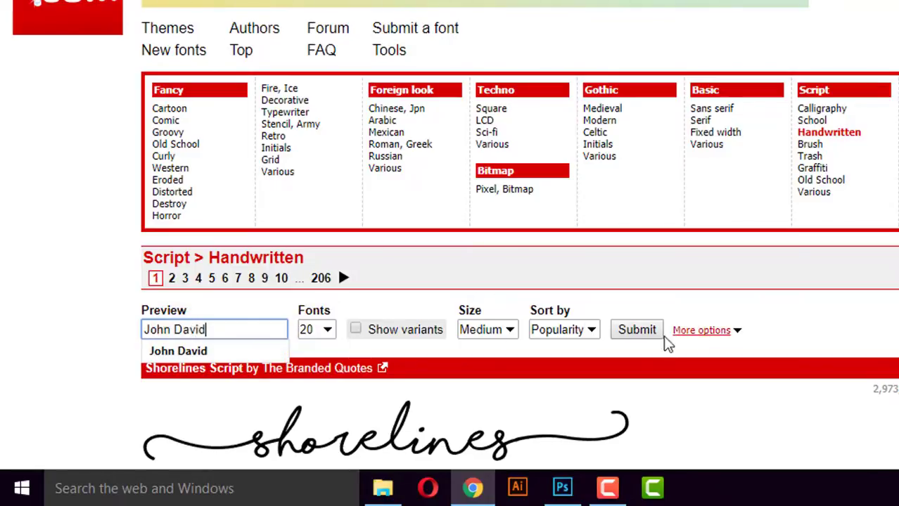
Apply the sample-name preview to all Handwritten fonts and scroll through the results.
{"action": "left_click", "coordinate": [636, 331]}
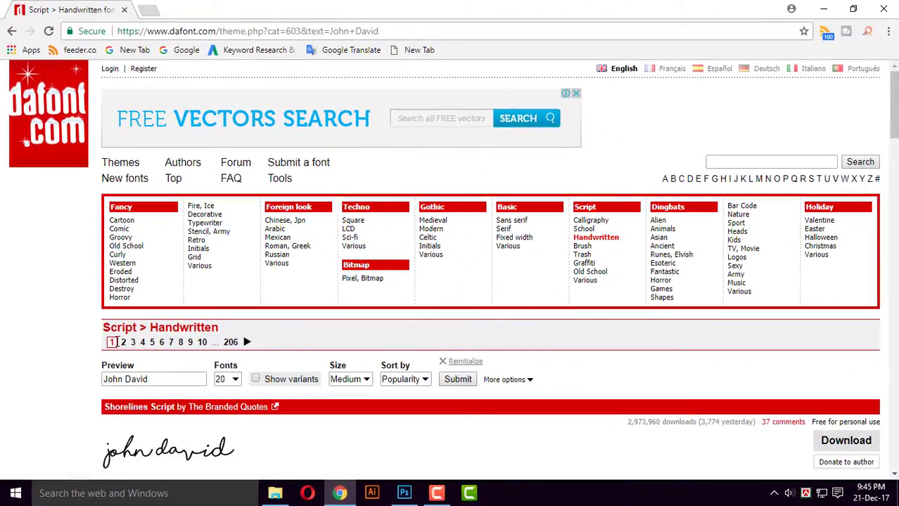
{"action": "scroll", "coordinate": [175, 330], "scroll_direction": "down", "scroll_amount": 4}
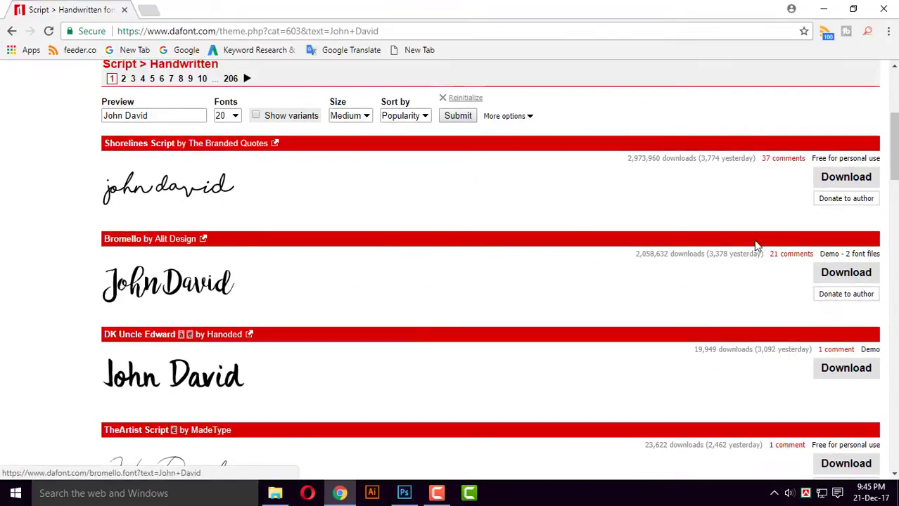
{"action": "scroll", "coordinate": [405, 355], "scroll_direction": "down", "scroll_amount": 4}
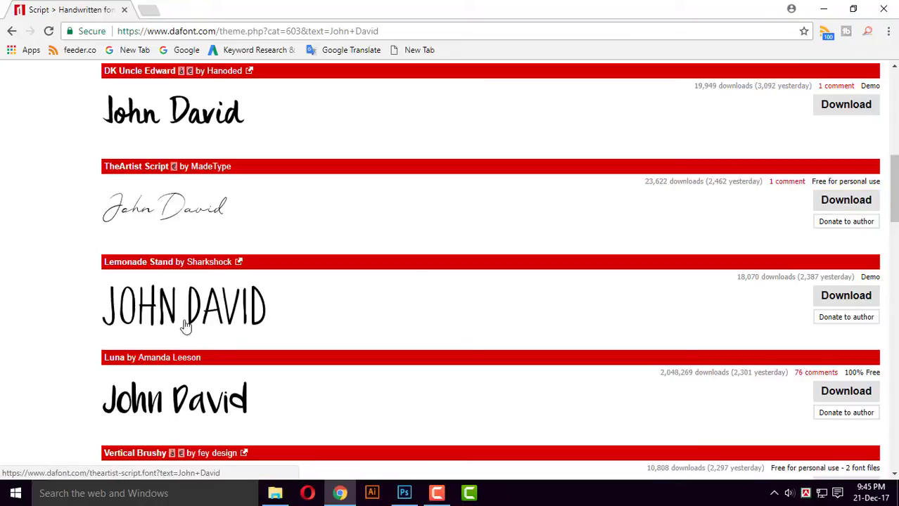
{"action": "scroll", "coordinate": [69, 259], "scroll_direction": "down", "scroll_amount": 4}
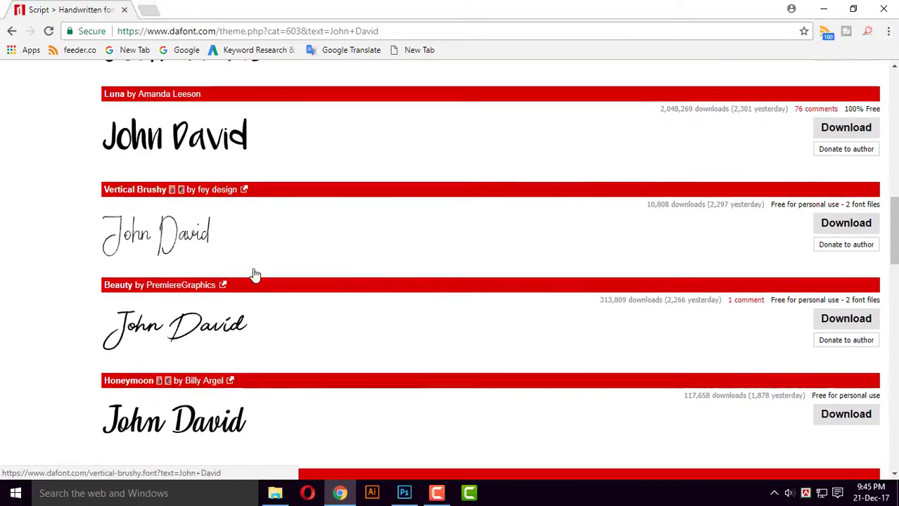
{"action": "scroll", "coordinate": [163, 284], "scroll_direction": "down", "scroll_amount": 4}
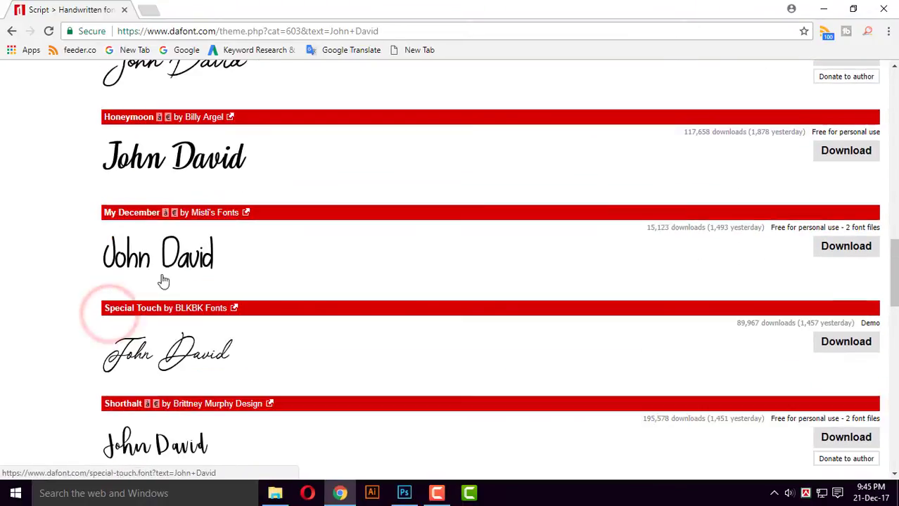
{"action": "scroll", "coordinate": [197, 364], "scroll_direction": "down", "scroll_amount": 4}
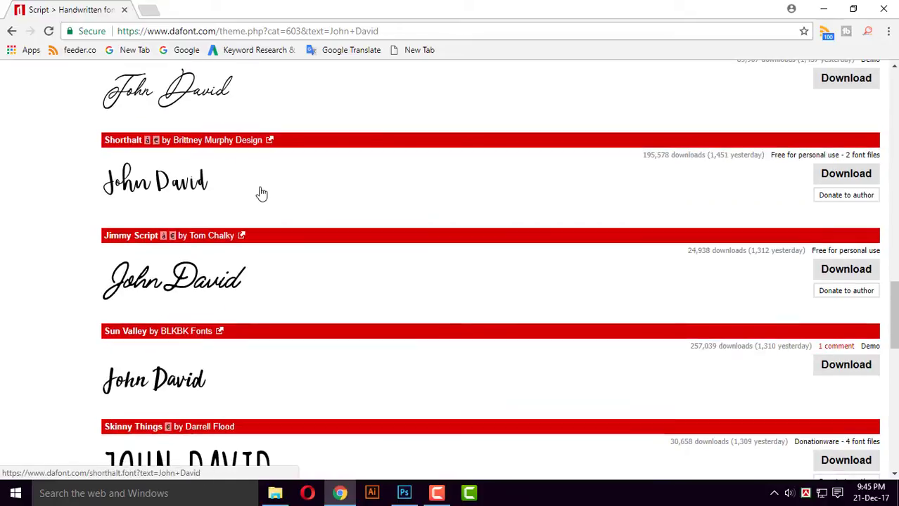
{"action": "scroll", "coordinate": [244, 296], "scroll_direction": "down", "scroll_amount": 4}
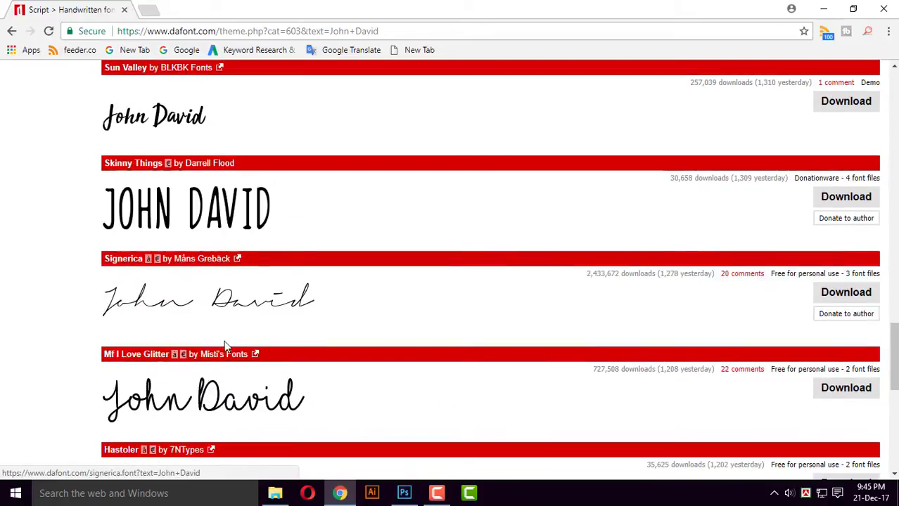
{"action": "scroll", "coordinate": [224, 340], "scroll_direction": "down", "scroll_amount": 4}
{"action": "scroll", "coordinate": [193, 364], "scroll_direction": "down", "scroll_amount": 4}
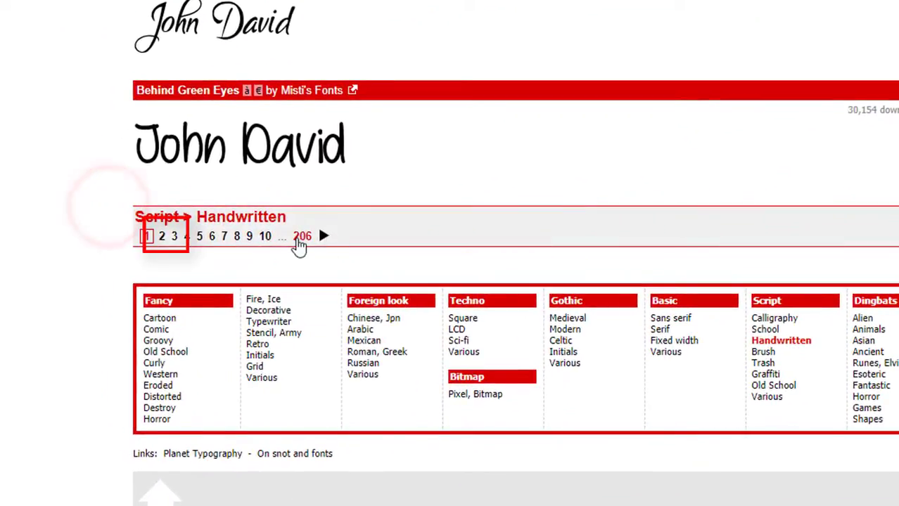
On page 2, save Taken by Vultures as taken_by_vultures.zip in the Senature logo folder.
{"action": "left_click", "coordinate": [161, 242]}
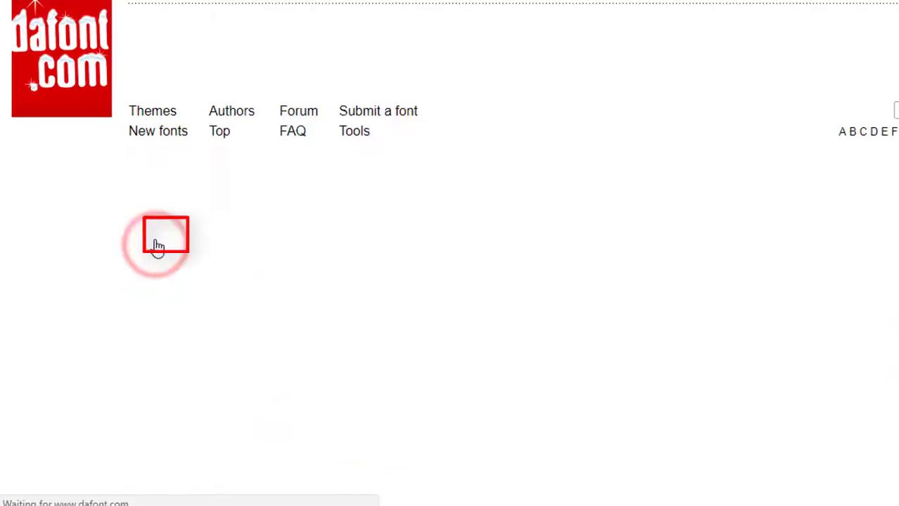
{"action": "scroll", "coordinate": [185, 325], "scroll_direction": "down", "scroll_amount": 1}
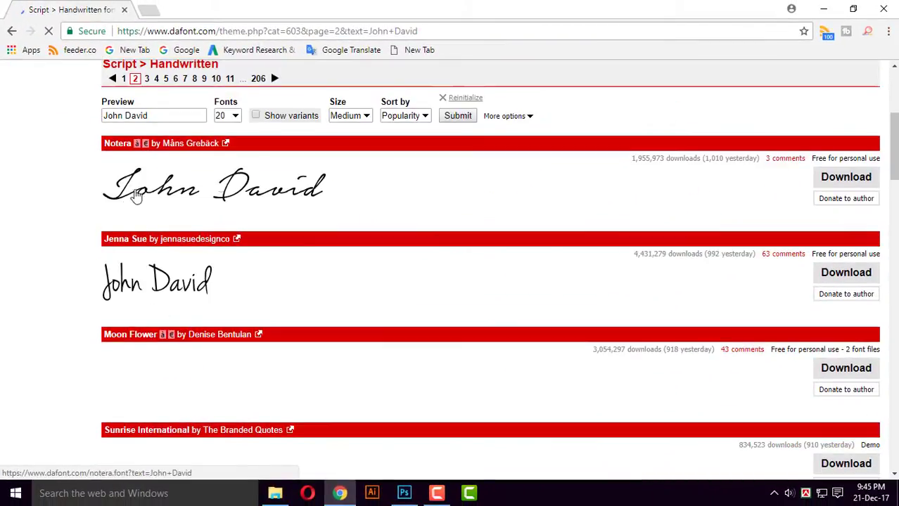
{"action": "scroll", "coordinate": [237, 293], "scroll_direction": "down", "scroll_amount": 3}
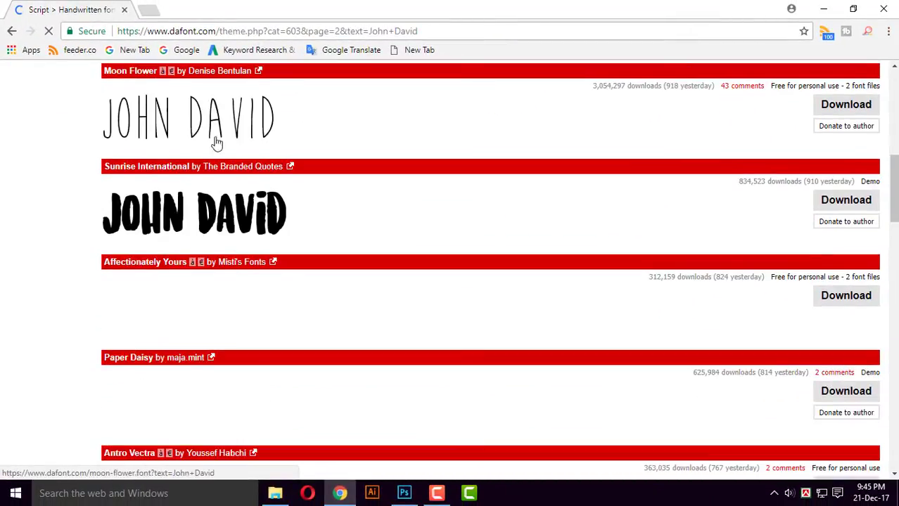
{"action": "scroll", "coordinate": [305, 281], "scroll_direction": "down", "scroll_amount": 6}
{"action": "scroll", "coordinate": [177, 237], "scroll_direction": "down", "scroll_amount": 3}
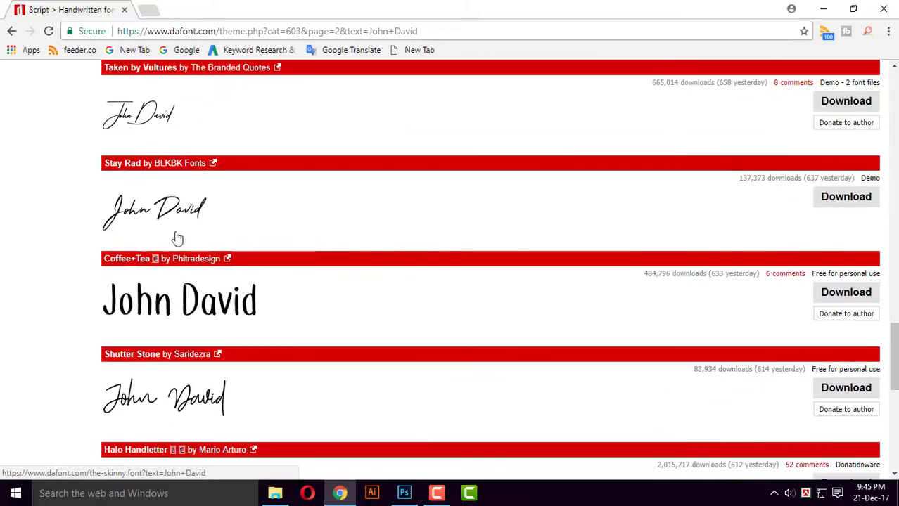
{"action": "left_click", "coordinate": [860, 106]}
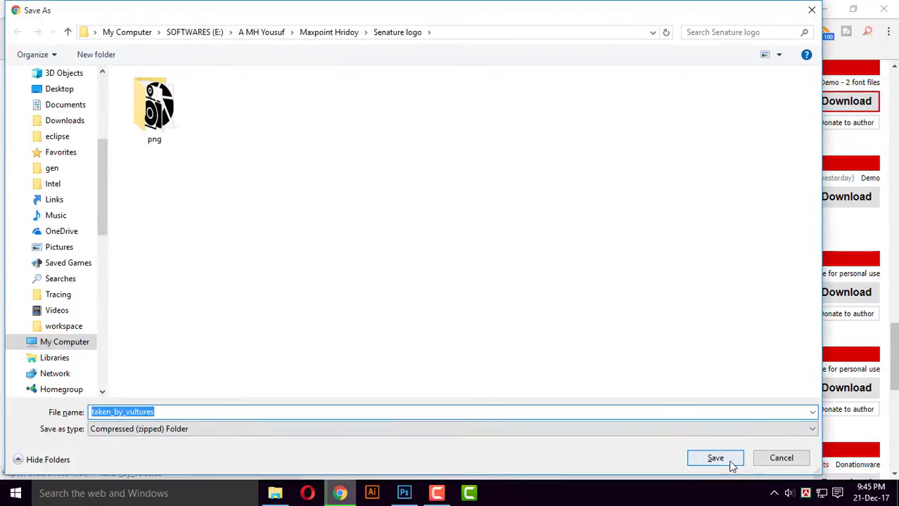
{"action": "left_click", "coordinate": [730, 461]}
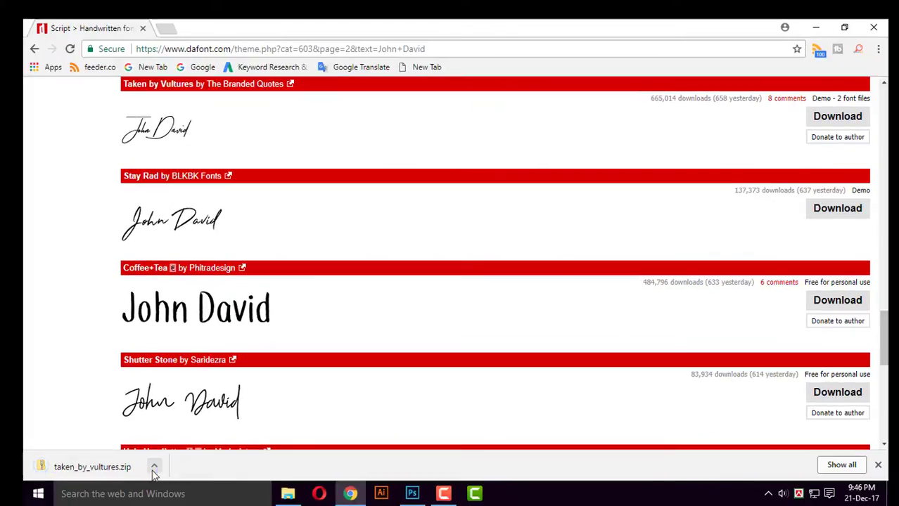
Extract taken_by_vultures.zip into a taken_by_vultures folder.
{"action": "left_click", "coordinate": [155, 467]}
{"action": "left_click", "coordinate": [190, 424]}
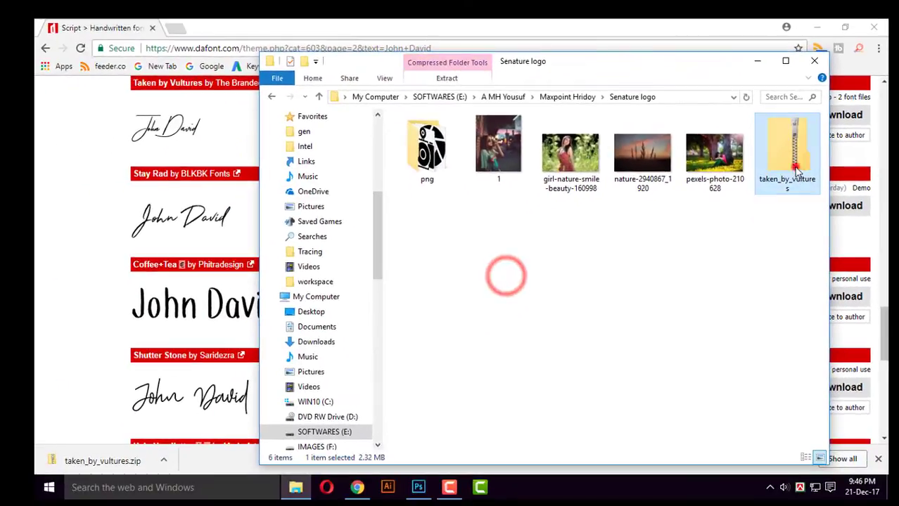
{"action": "right_click", "coordinate": [789, 168]}
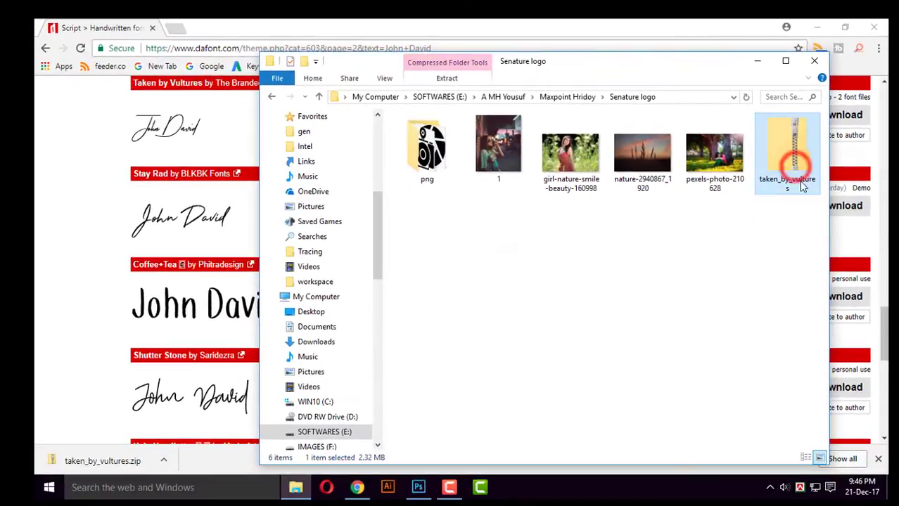
{"action": "left_click", "coordinate": [739, 222]}
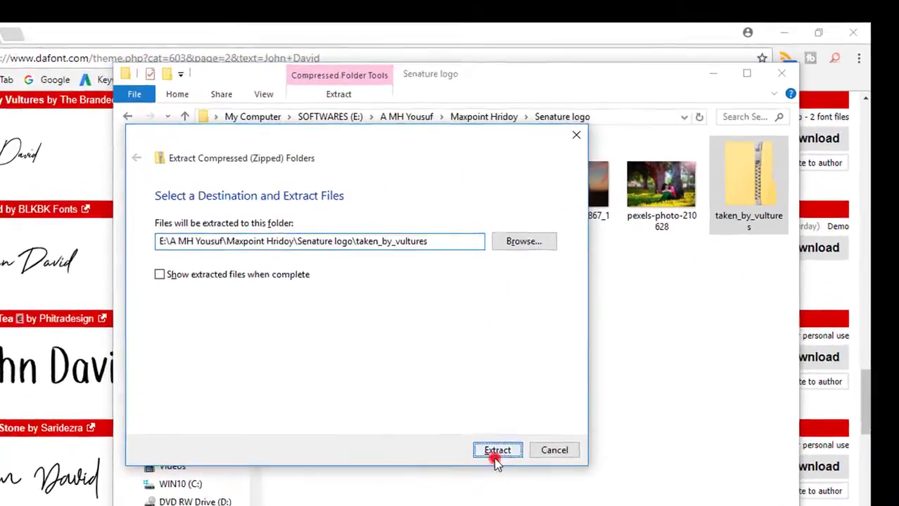
{"action": "left_click", "coordinate": [497, 450]}
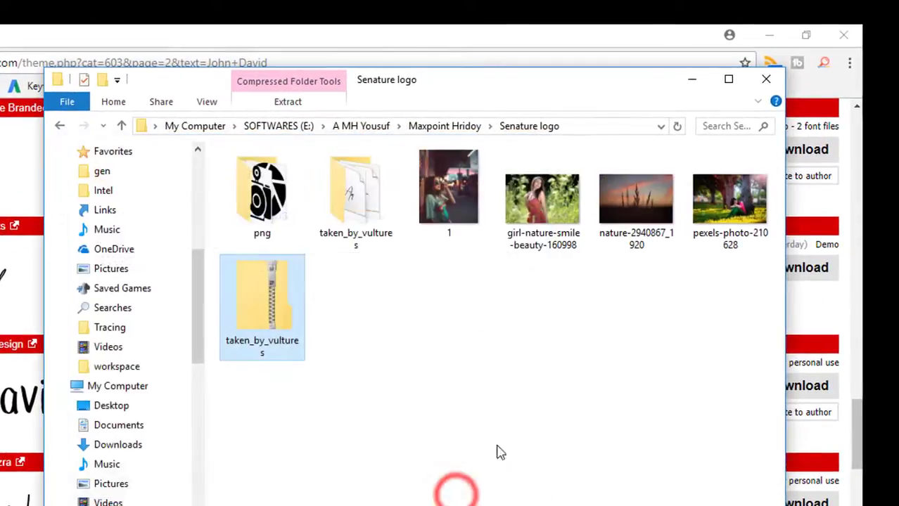
Install the two Taken by Vultures font files from the extracted folder.
{"action": "double_click", "coordinate": [357, 207]}
{"action": "left_click", "coordinate": [244, 196]}
{"action": "left_click", "coordinate": [343, 196]}
{"action": "left_click", "coordinate": [417, 195]}
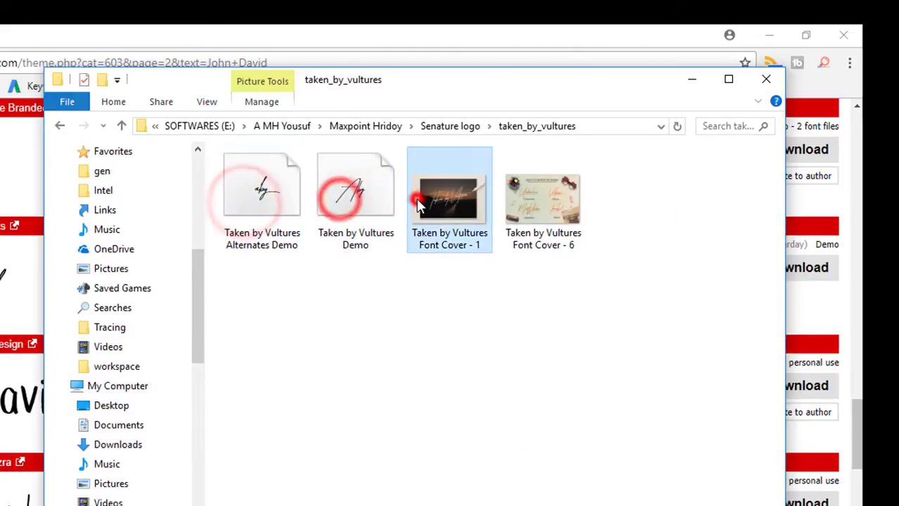
{"action": "left_click", "coordinate": [574, 203]}
{"action": "left_click", "coordinate": [401, 320]}
{"action": "left_click_drag", "start_coordinate": [273, 276], "coordinate": [393, 184]}
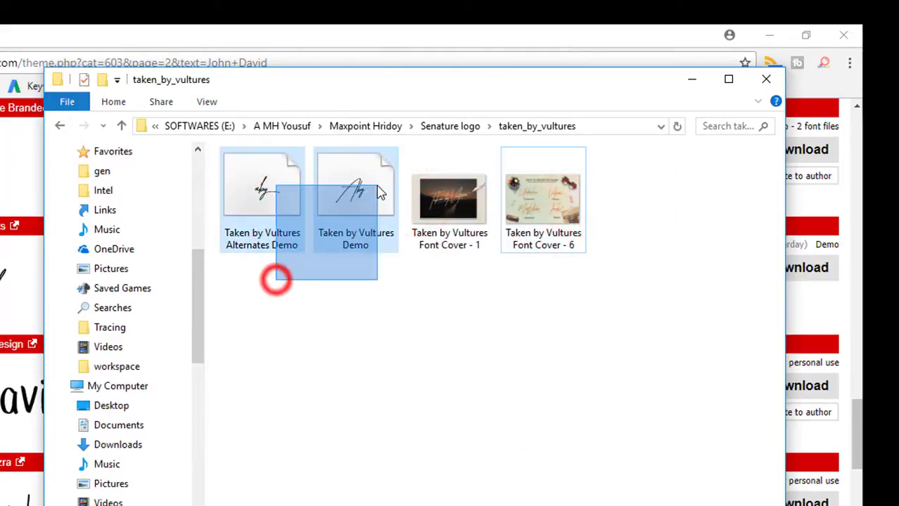
{"action": "right_click", "coordinate": [285, 199]}
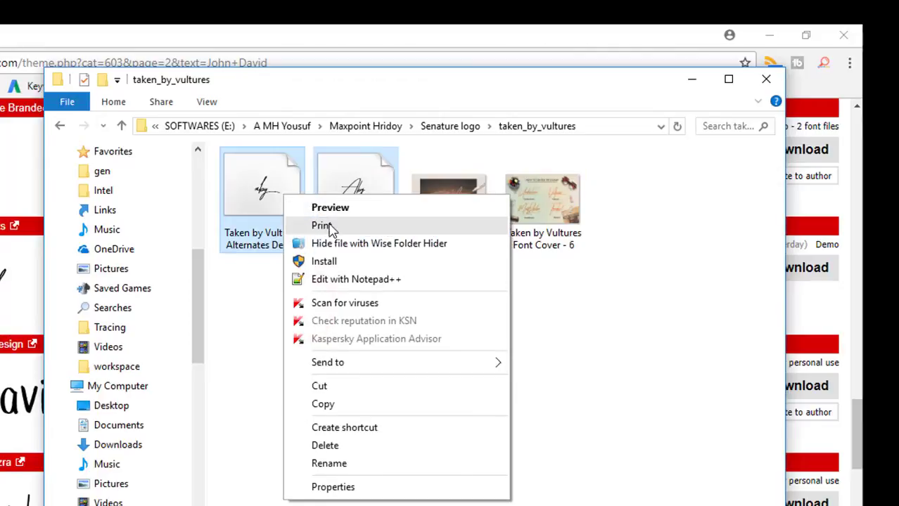
{"action": "left_click", "coordinate": [323, 261]}
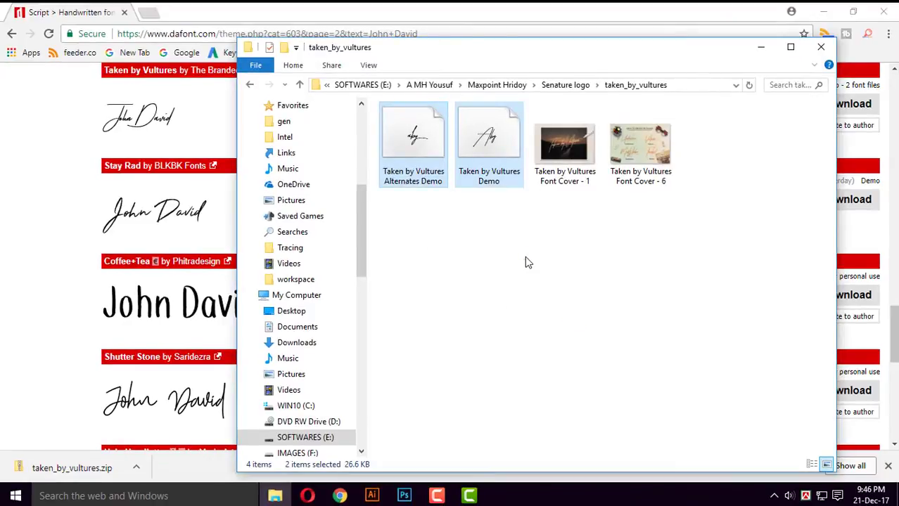
Close the taken_by_vultures folder window and minimize Chrome.
{"action": "left_click", "coordinate": [528, 263]}
{"action": "left_click", "coordinate": [820, 46]}
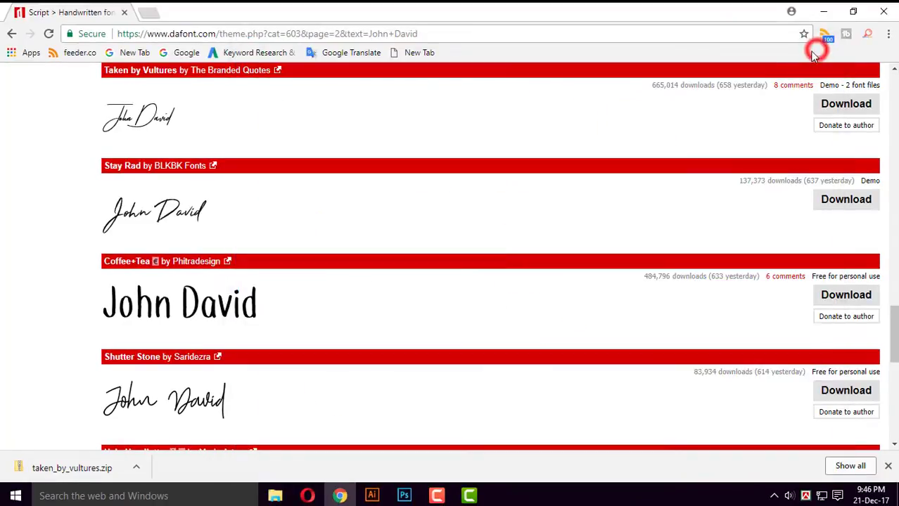
{"action": "left_click", "coordinate": [824, 14]}
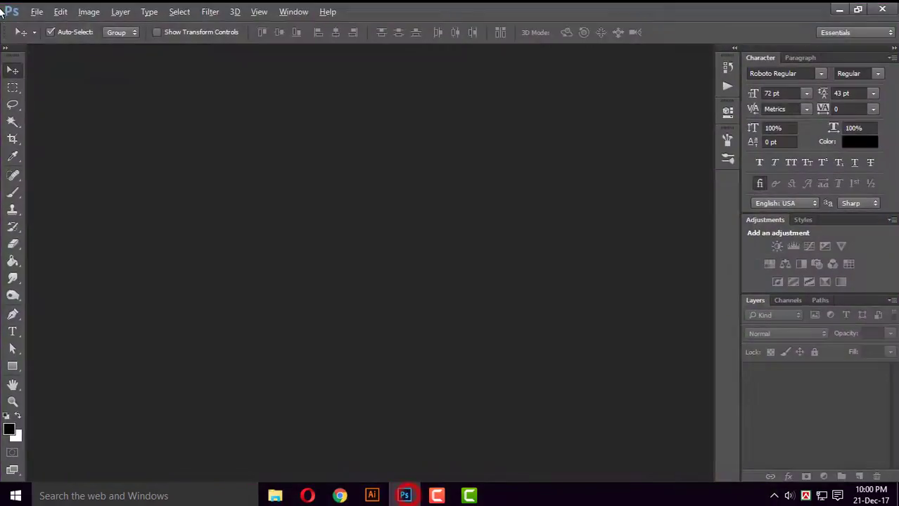
Create a 20 × 15 inch, 300 pixels/inch document with a white background.
{"action": "left_click", "coordinate": [35, 12]}
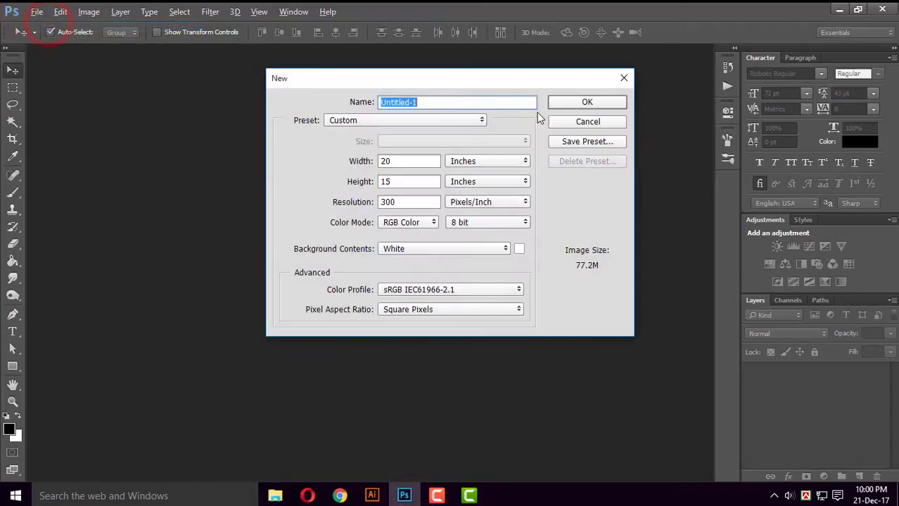
{"action": "left_click", "coordinate": [517, 158]}
{"action": "left_click", "coordinate": [463, 181]}
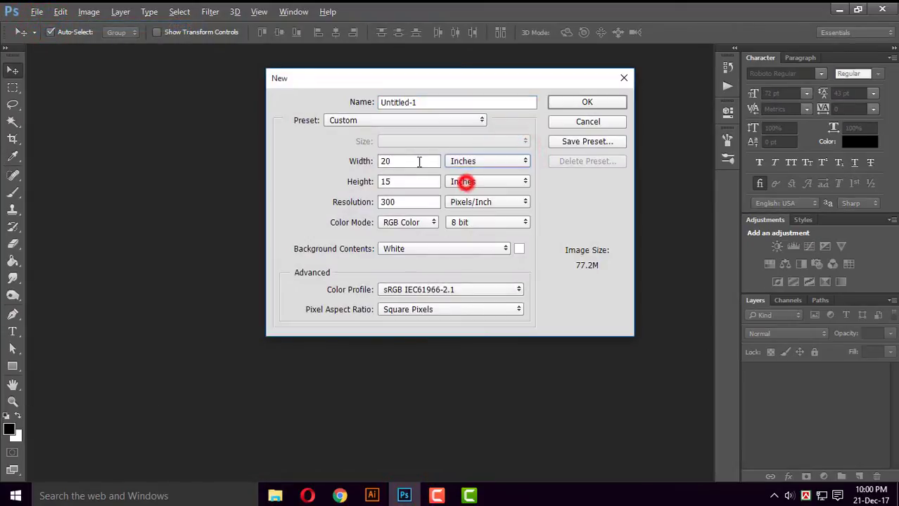
{"action": "left_click_drag", "start_coordinate": [406, 161], "coordinate": [294, 169]}
{"action": "mouse_move", "coordinate": [419, 183]}
{"action": "left_mouse_down"}
{"action": "mouse_move", "coordinate": [385, 184]}
{"action": "mouse_move", "coordinate": [391, 231]}
{"action": "left_mouse_up"}
{"action": "left_click", "coordinate": [563, 102]}
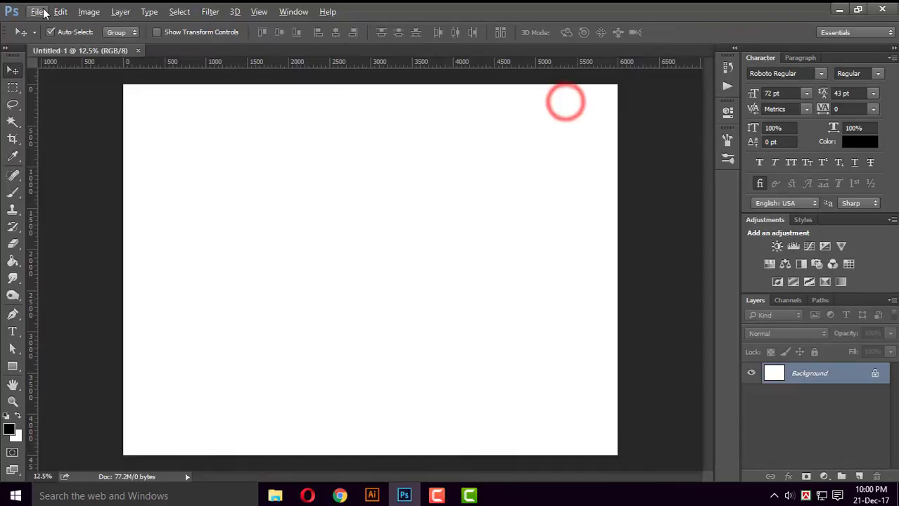
Type the sample name as a new text layer near the top-centre of the page.
{"action": "left_click", "coordinate": [13, 333]}
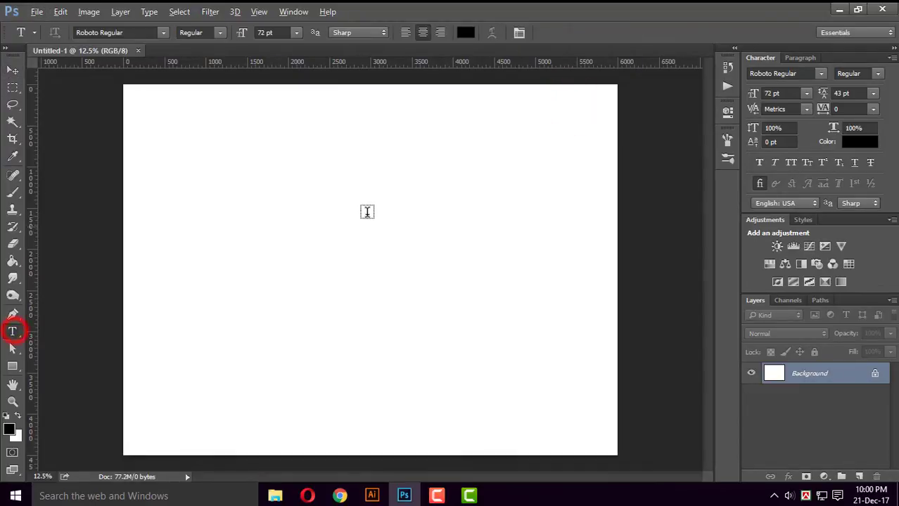
{"action": "left_click", "coordinate": [353, 204]}
{"action": "type", "text": "Jo"}
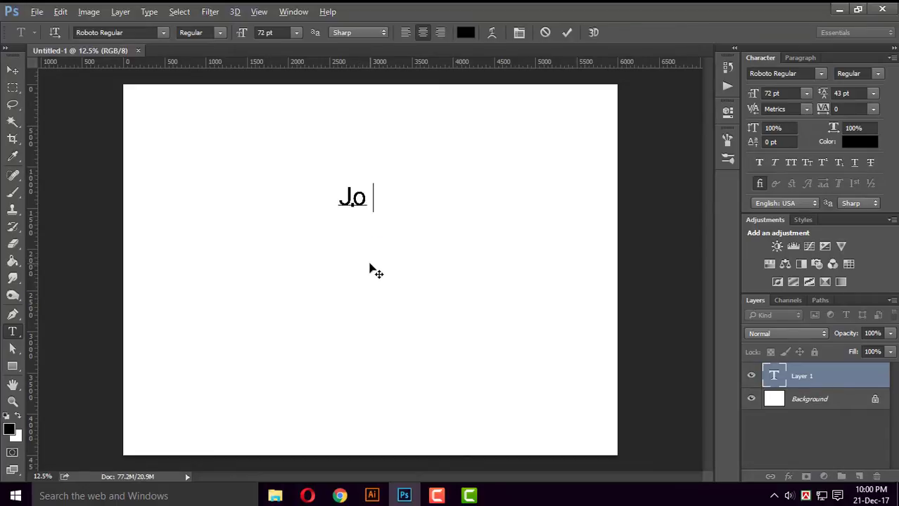
{"action": "type", "text": "hn Dav"}
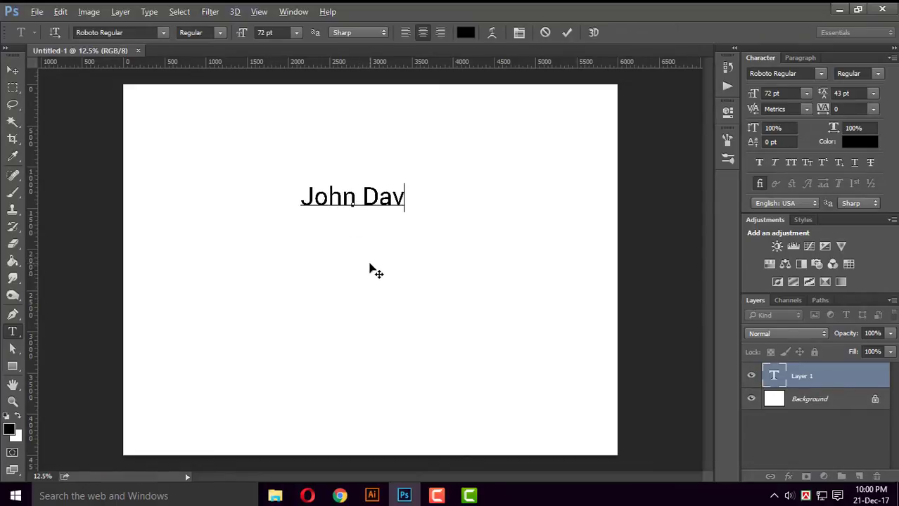
{"action": "type", "text": "id"}
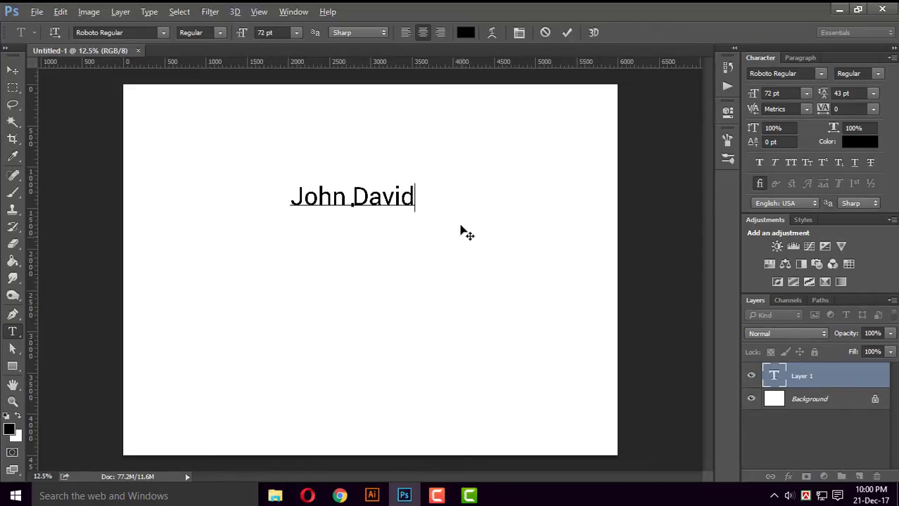
Set the name text's font to Taken by Vultures Demo Regular and commit.
{"action": "left_click_drag", "start_coordinate": [415, 202], "coordinate": [239, 200]}
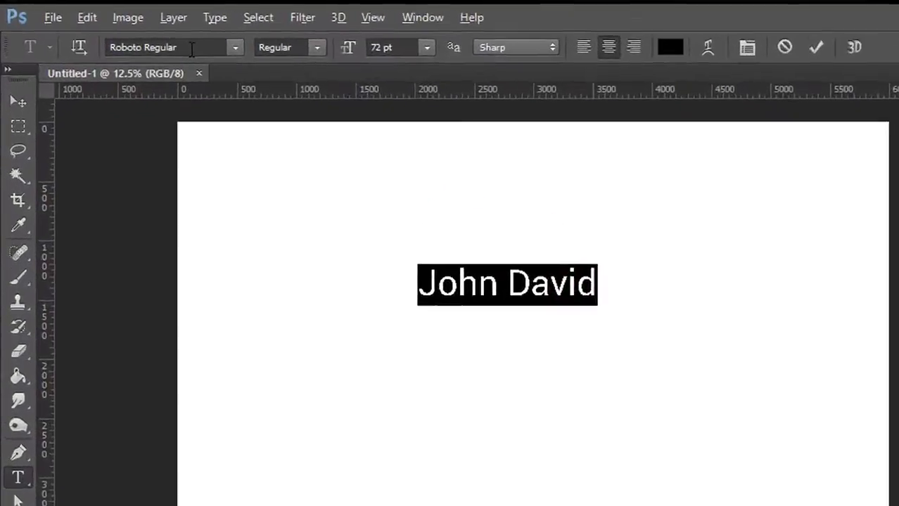
{"action": "left_click", "coordinate": [133, 33]}
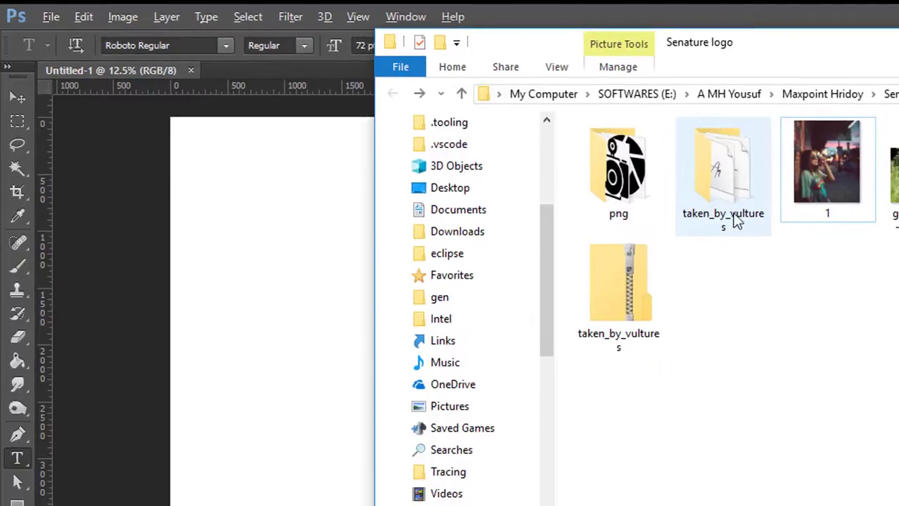
{"action": "left_click", "coordinate": [195, 44]}
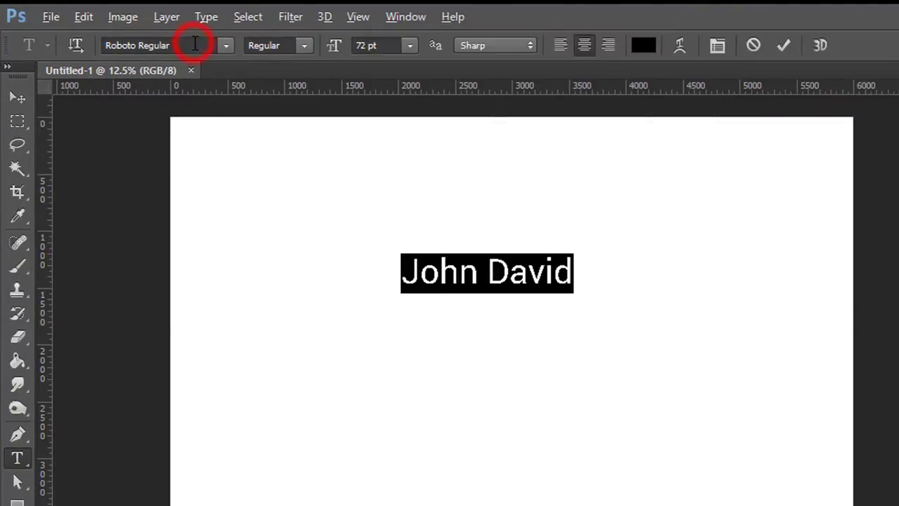
{"action": "type", "text": "tak"}
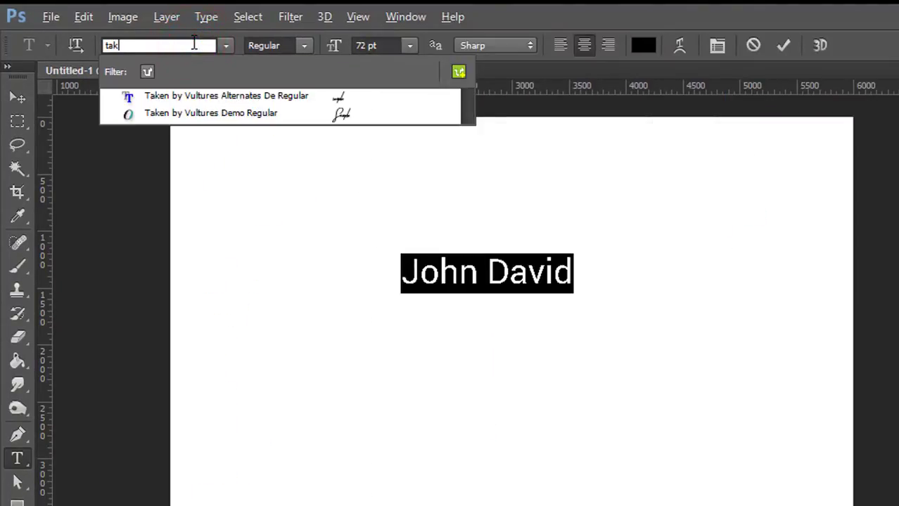
{"action": "type", "text": "en"}
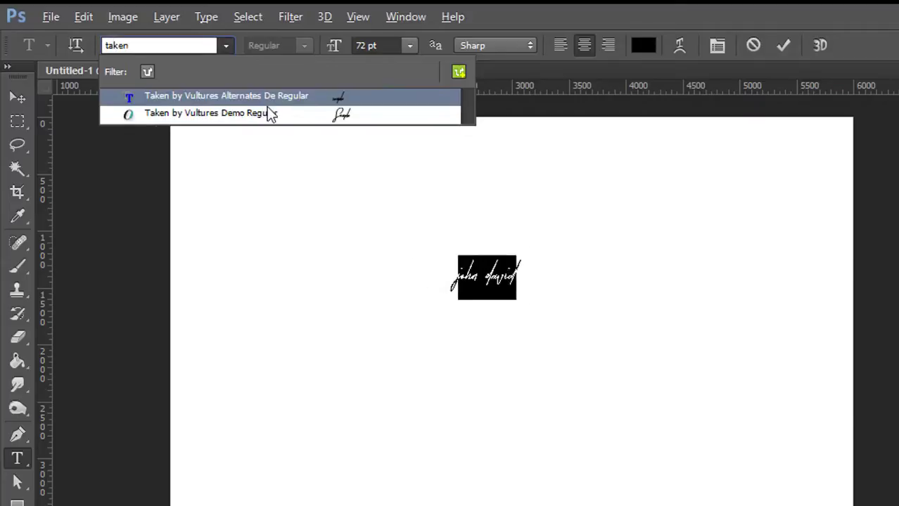
{"action": "left_click", "coordinate": [280, 116]}
{"action": "left_click", "coordinate": [18, 97]}
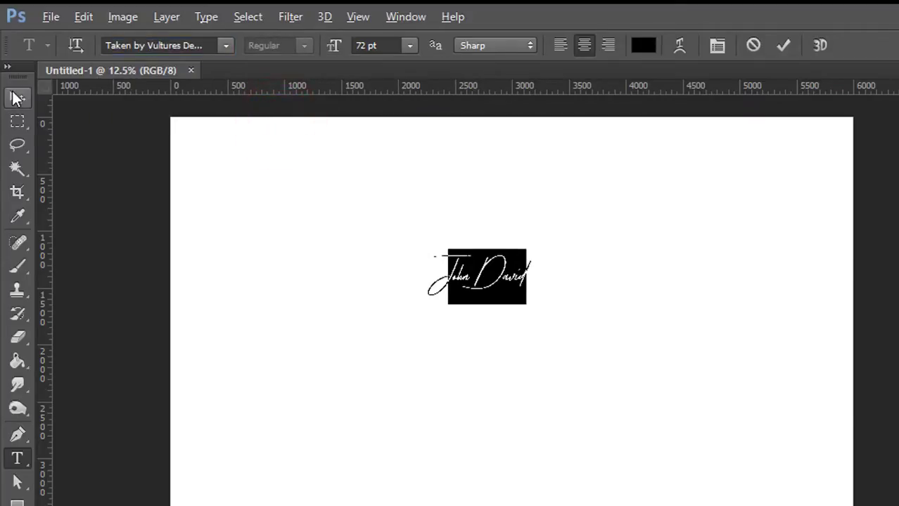
Free Transform the signature text up to about 407% and commit.
{"action": "left_click", "coordinate": [83, 16]}
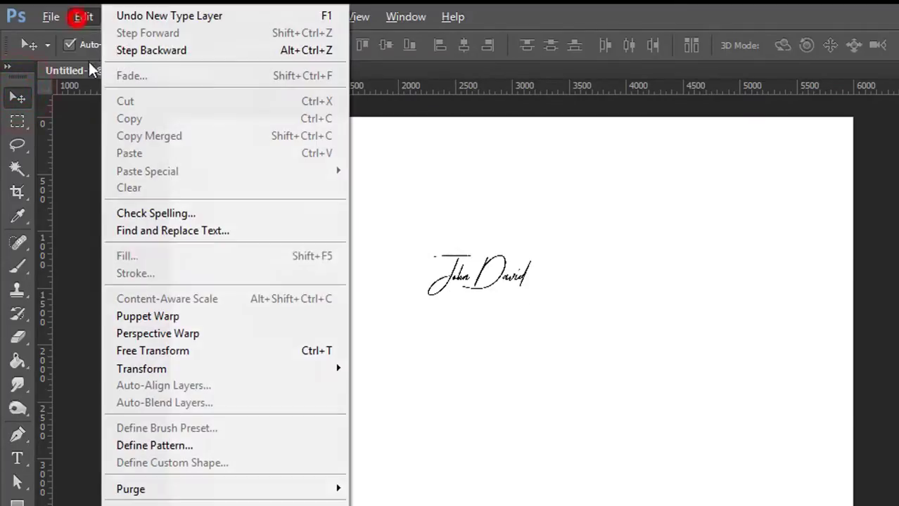
{"action": "left_click", "coordinate": [162, 352]}
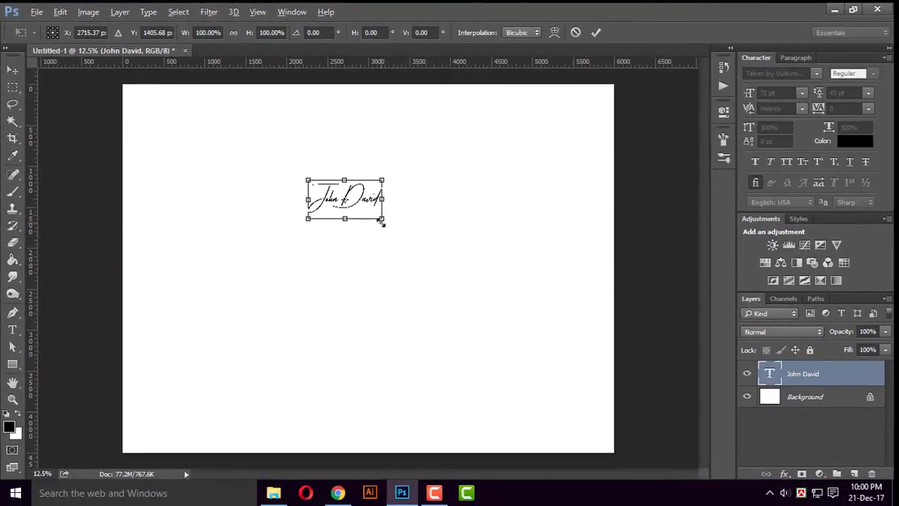
{"action": "mouse_move", "coordinate": [397, 226]}
{"action": "left_mouse_down"}
{"action": "mouse_move", "coordinate": [511, 282]}
{"action": "mouse_move", "coordinate": [488, 272]}
{"action": "mouse_move", "coordinate": [495, 279]}
{"action": "left_mouse_up"}
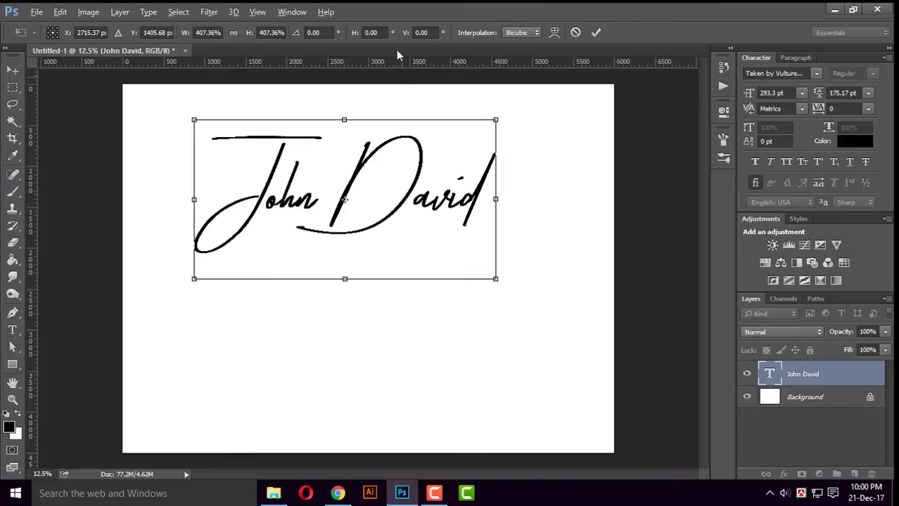
{"action": "left_click", "coordinate": [595, 33]}
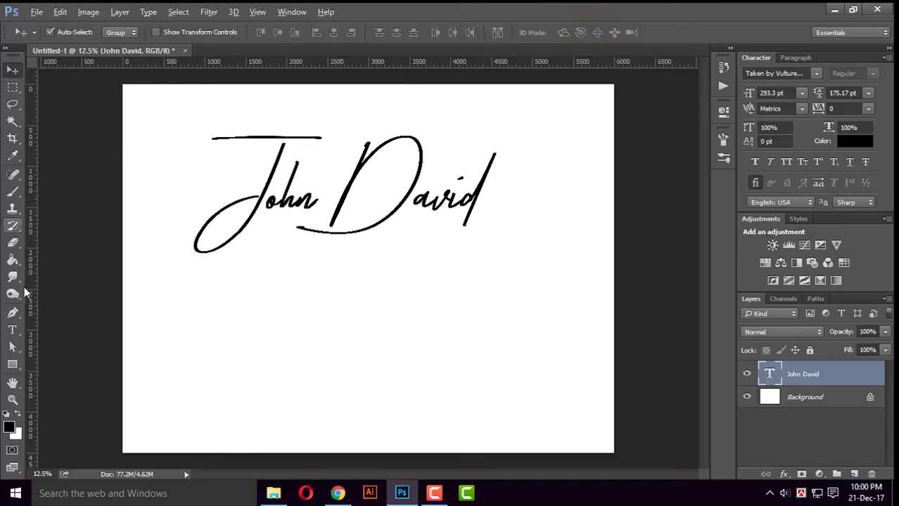
Add a Photography text layer set in Roboto Regular.
{"action": "left_click", "coordinate": [13, 330]}
{"action": "left_click", "coordinate": [325, 268]}
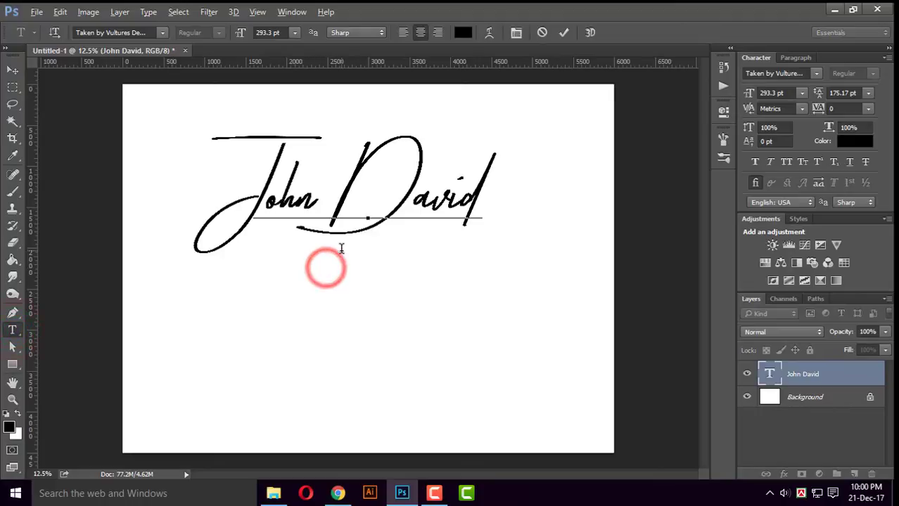
{"action": "left_click", "coordinate": [10, 72]}
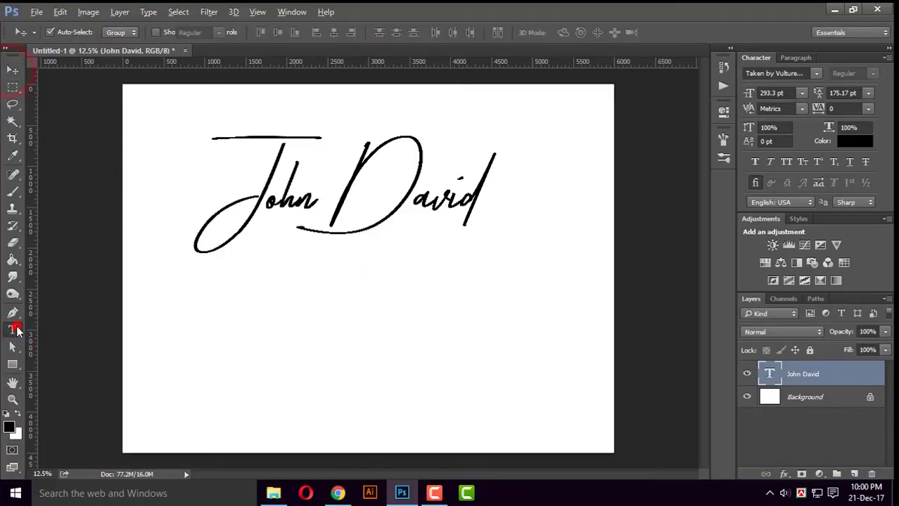
{"action": "left_click", "coordinate": [13, 330]}
{"action": "left_click", "coordinate": [331, 312]}
{"action": "type", "text": "Photography"}
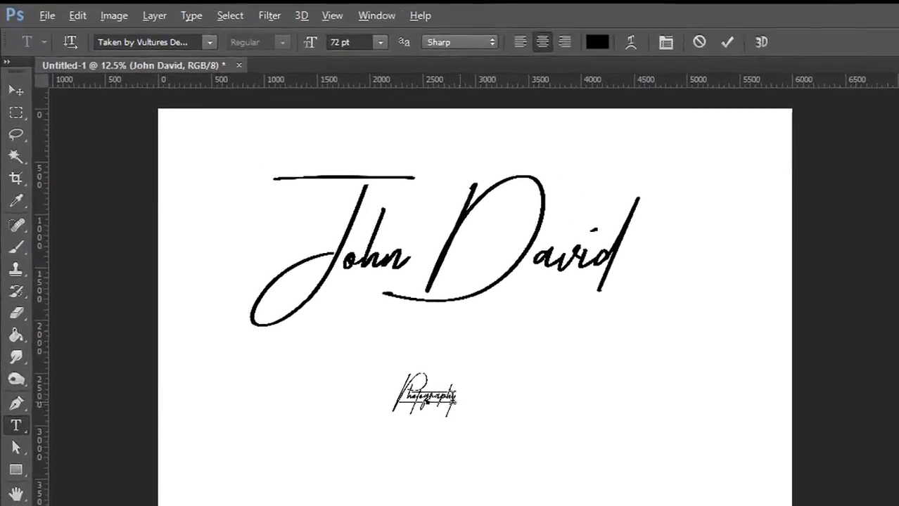
{"action": "double_click", "coordinate": [351, 307]}
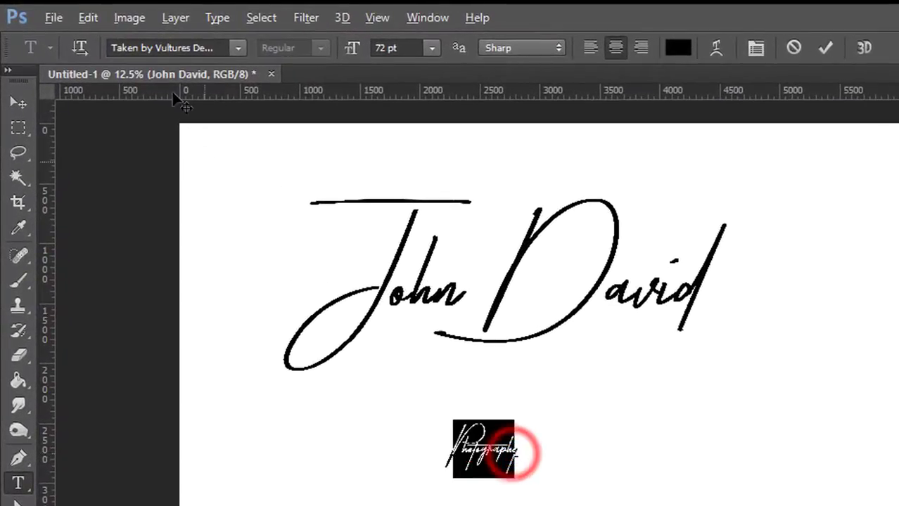
{"action": "left_click", "coordinate": [176, 47]}
{"action": "type", "text": "roboto"}
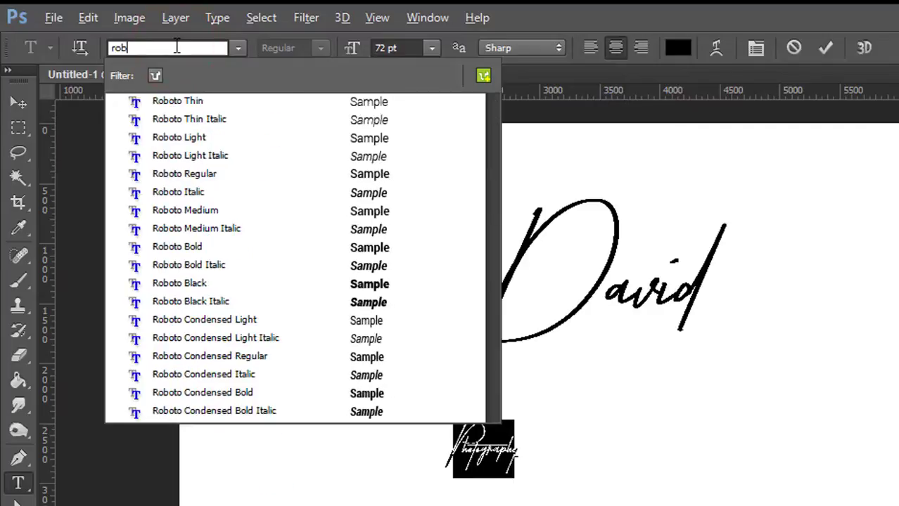
{"action": "left_click", "coordinate": [235, 174]}
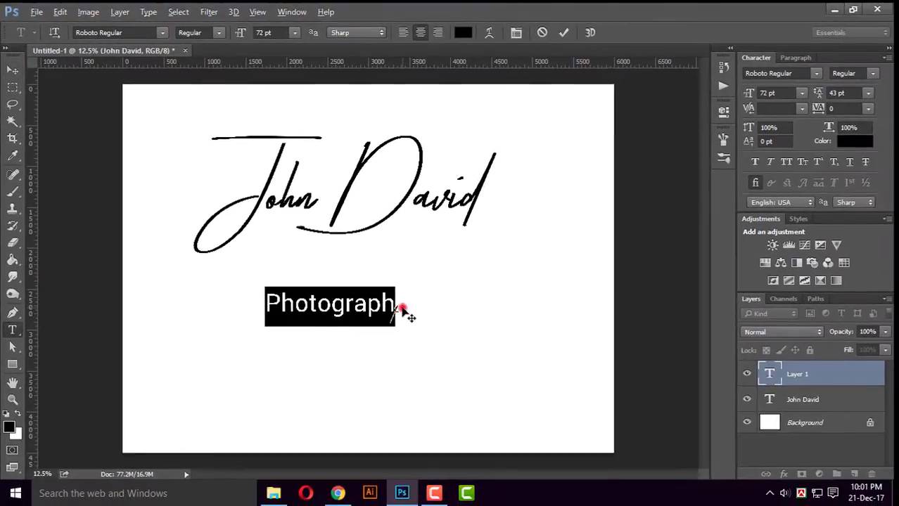
{"action": "left_click", "coordinate": [12, 71]}
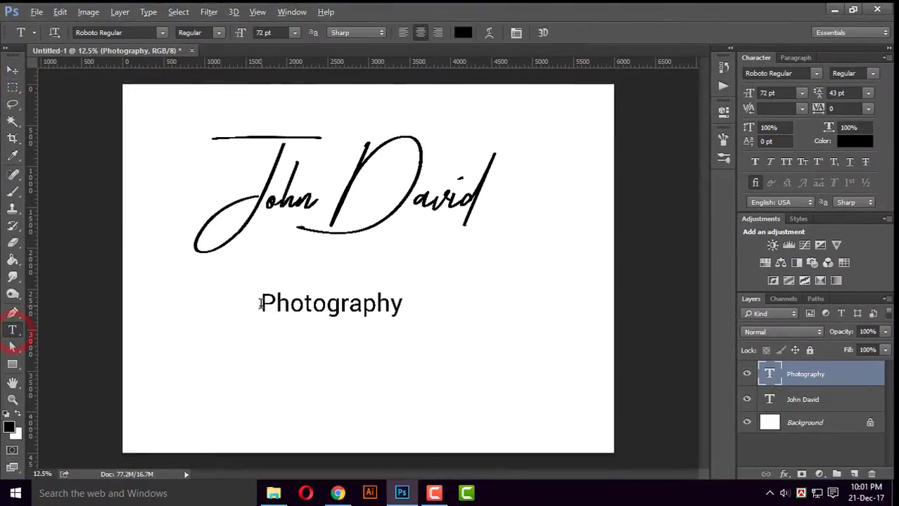
Give Photography 300 tracking and move it just beneath the signature.
{"action": "left_click_drag", "start_coordinate": [260, 303], "coordinate": [457, 304]}
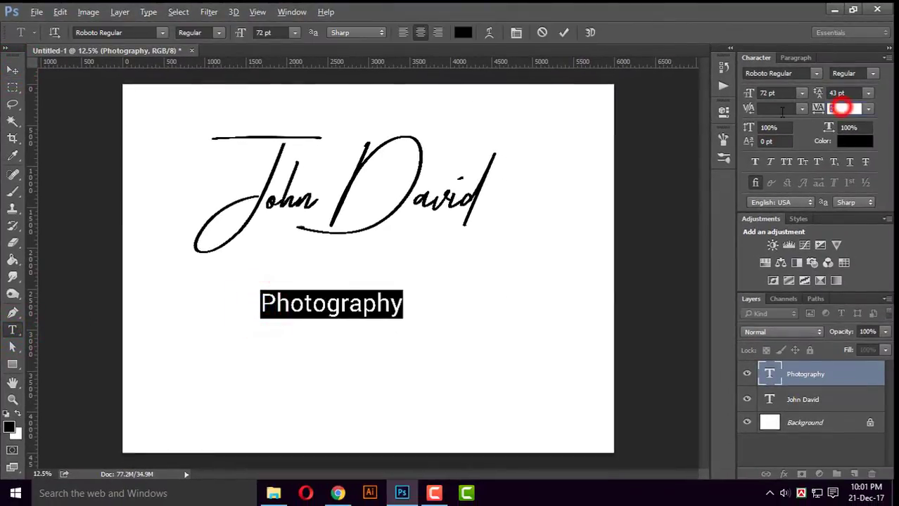
{"action": "type", "text": "30"}
{"action": "key", "text": "Return"}
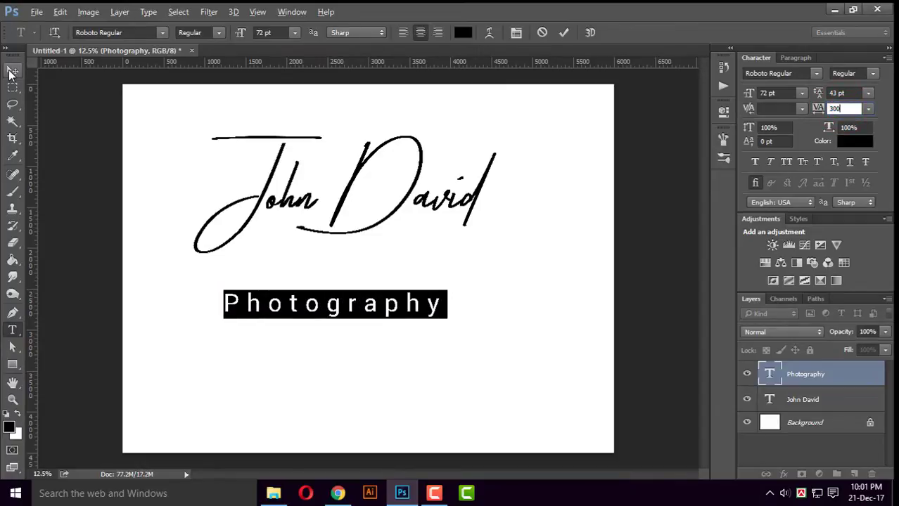
{"action": "left_click", "coordinate": [11, 71]}
{"action": "left_click_drag", "start_coordinate": [353, 312], "coordinate": [396, 265]}
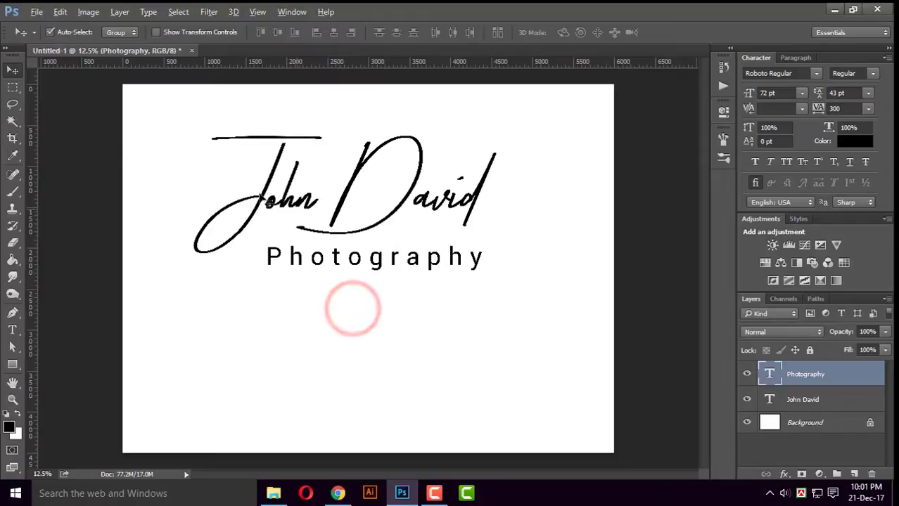
Scale the Photography text to about 60% and nudge it up under the signature.
{"action": "left_click", "coordinate": [60, 12]}
{"action": "left_click", "coordinate": [109, 250]}
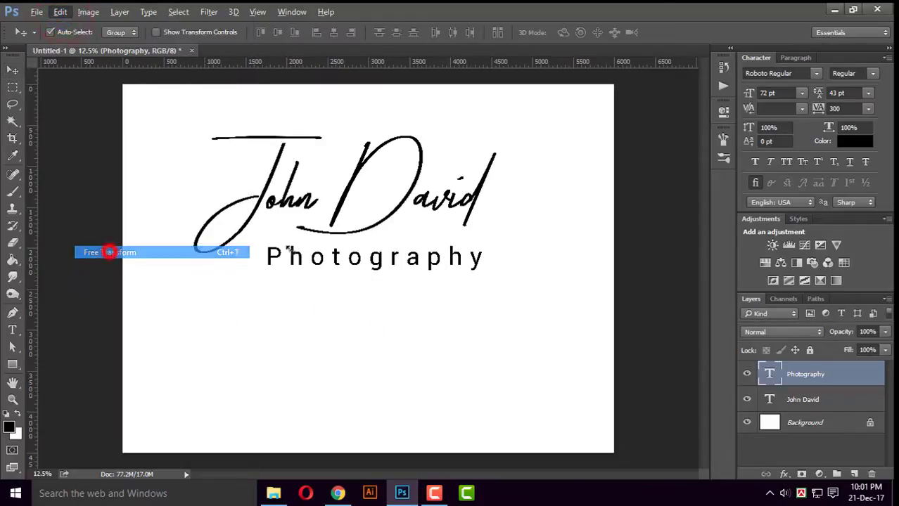
{"action": "mouse_move", "coordinate": [490, 278]}
{"action": "left_mouse_down"}
{"action": "mouse_move", "coordinate": [451, 269]}
{"action": "mouse_move", "coordinate": [445, 246]}
{"action": "left_mouse_up"}
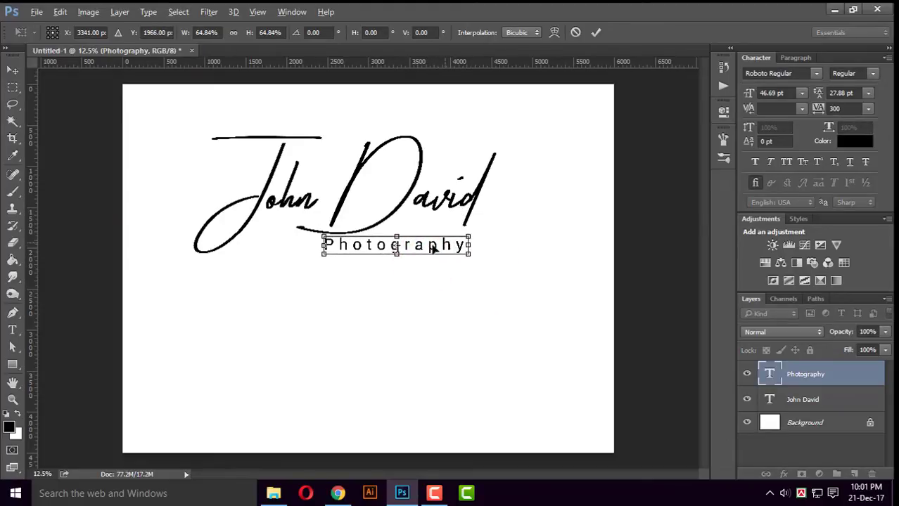
{"action": "left_click_drag", "start_coordinate": [322, 255], "coordinate": [335, 253]}
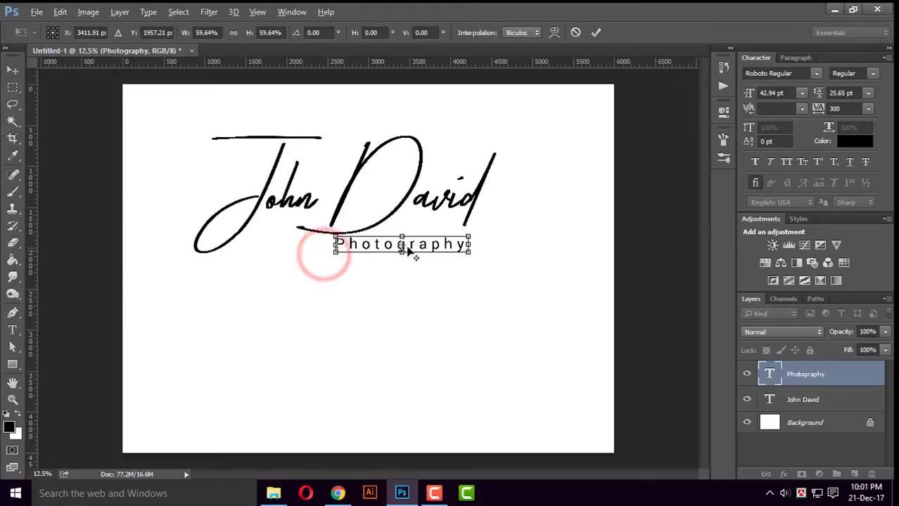
{"action": "key", "text": "Up"}
{"action": "key", "text": "Up"}
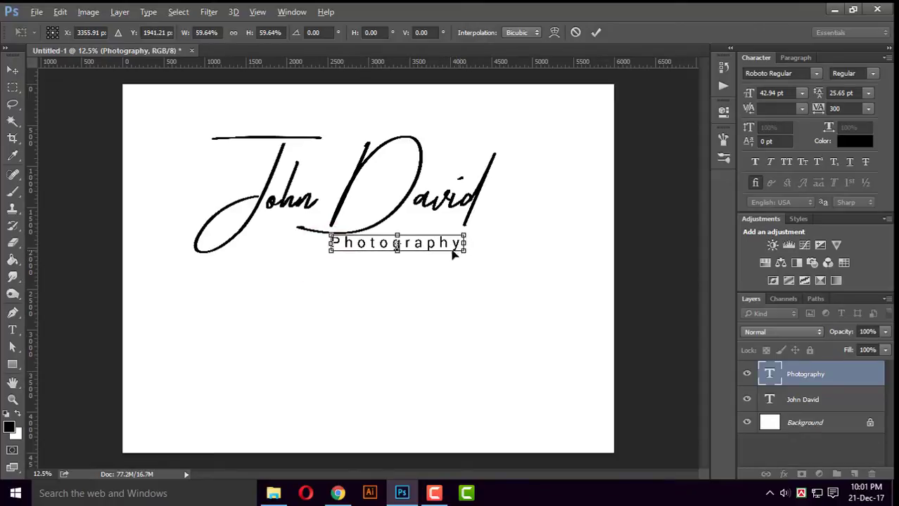
{"action": "key", "text": "Return"}
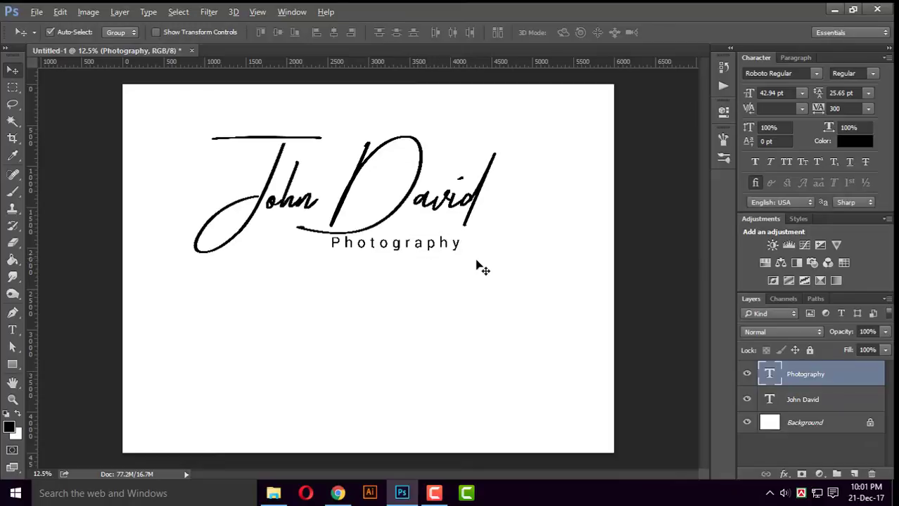
{"action": "left_click", "coordinate": [473, 258]}
{"action": "left_click", "coordinate": [436, 240]}
Place the 002-photo.png aperture icon from the png folder below Photography.
{"action": "key", "text": "z"}
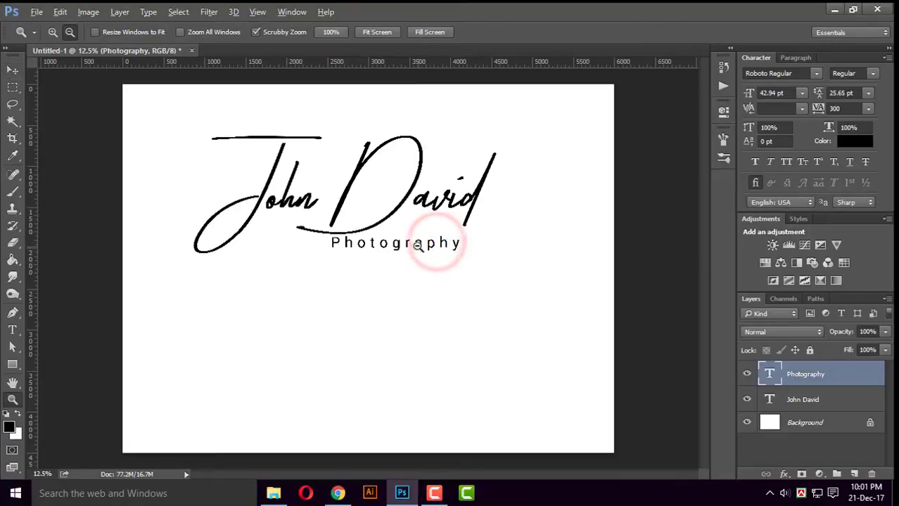
{"action": "left_click_drag", "start_coordinate": [408, 248], "coordinate": [472, 282]}
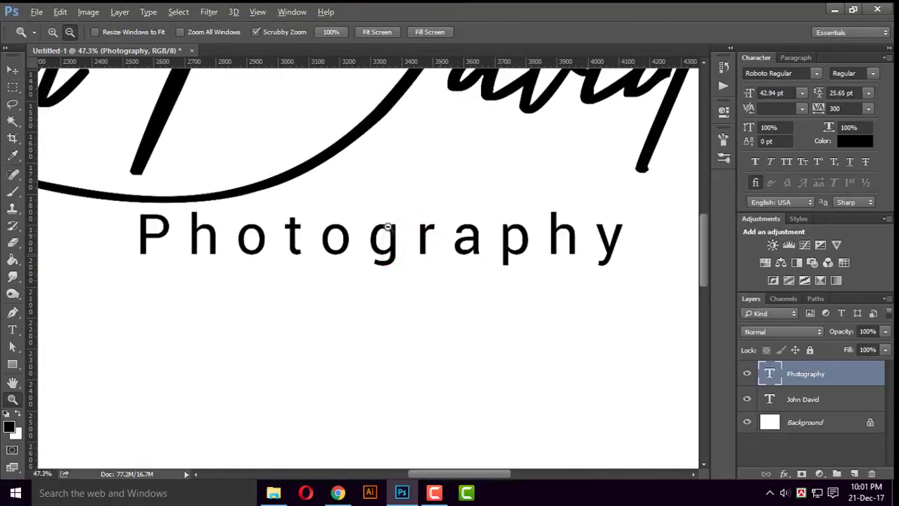
{"action": "left_click", "coordinate": [12, 71]}
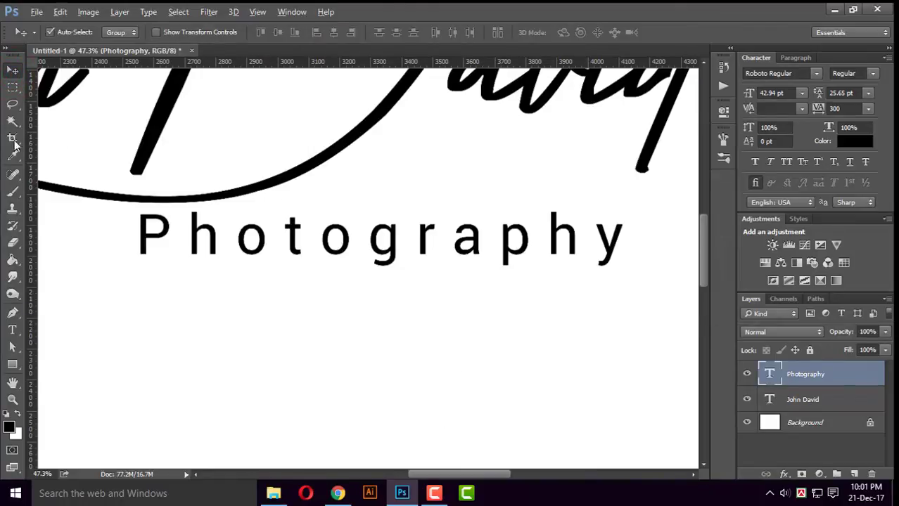
{"action": "left_click", "coordinate": [273, 493]}
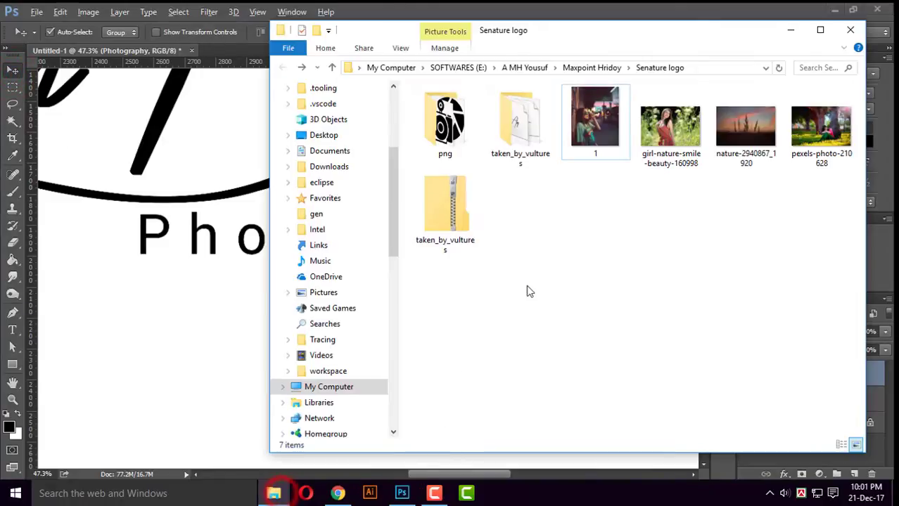
{"action": "left_click", "coordinate": [526, 285]}
{"action": "double_click", "coordinate": [444, 120]}
{"action": "left_click_drag", "start_coordinate": [520, 120], "coordinate": [223, 292]}
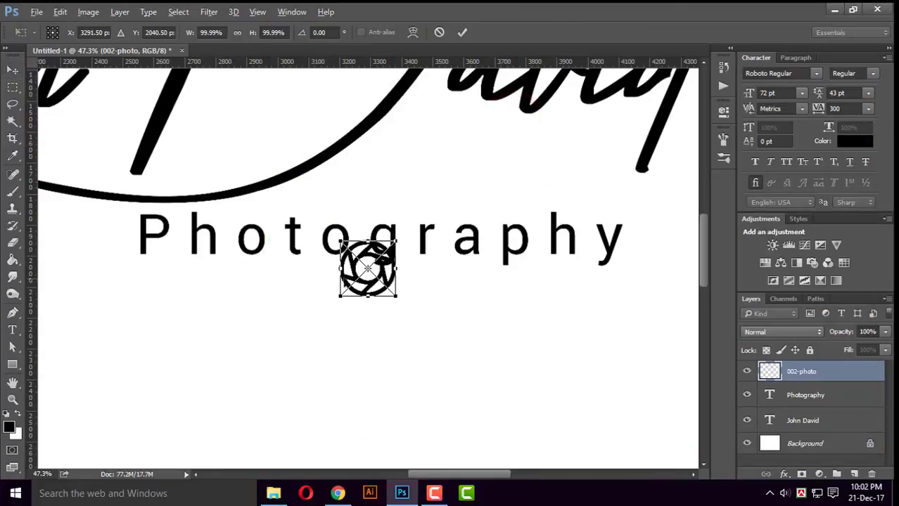
{"action": "left_click_drag", "start_coordinate": [367, 280], "coordinate": [327, 320]}
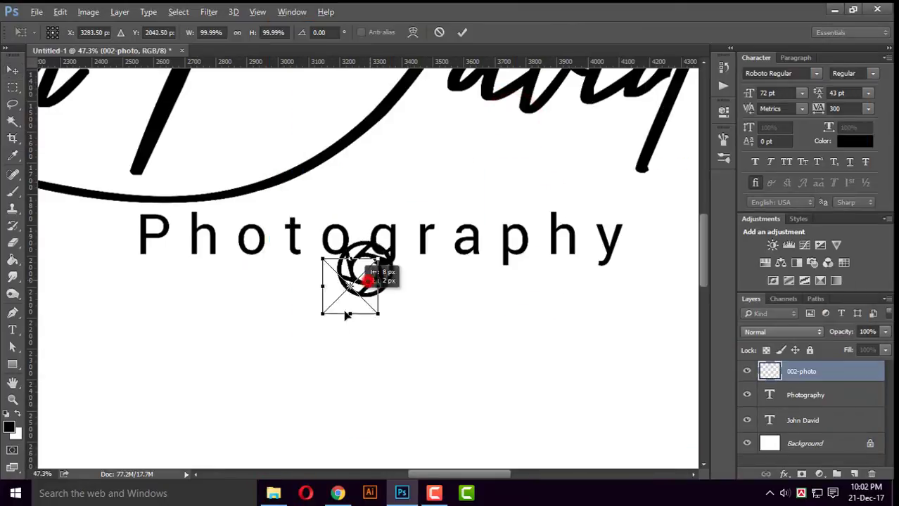
{"action": "left_click", "coordinate": [462, 32]}
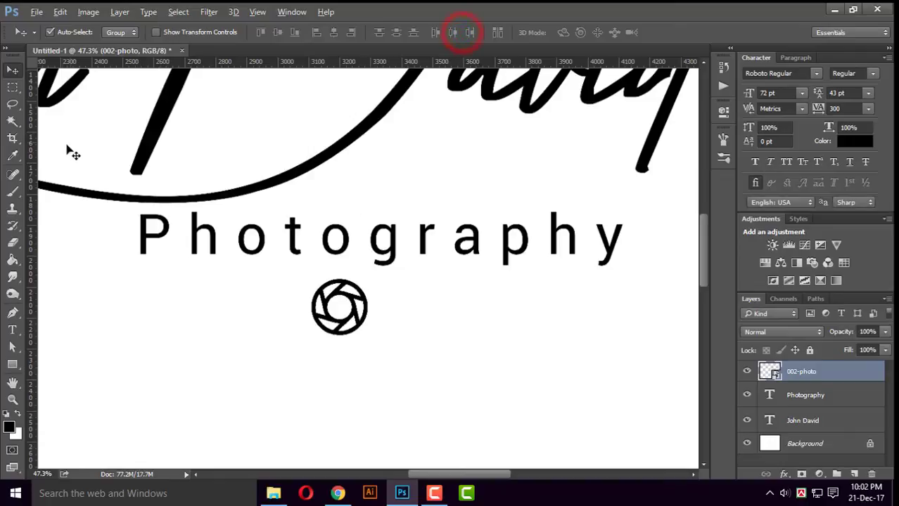
Delete the first 'o' of Photography, leaving a gap in the text.
{"action": "left_click", "coordinate": [11, 328]}
{"action": "double_click", "coordinate": [241, 237]}
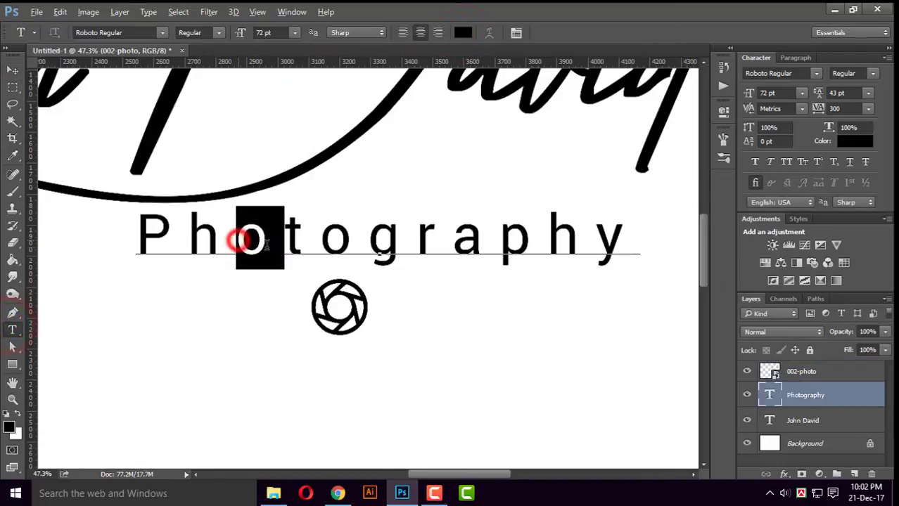
{"action": "key", "text": "BackSpace"}
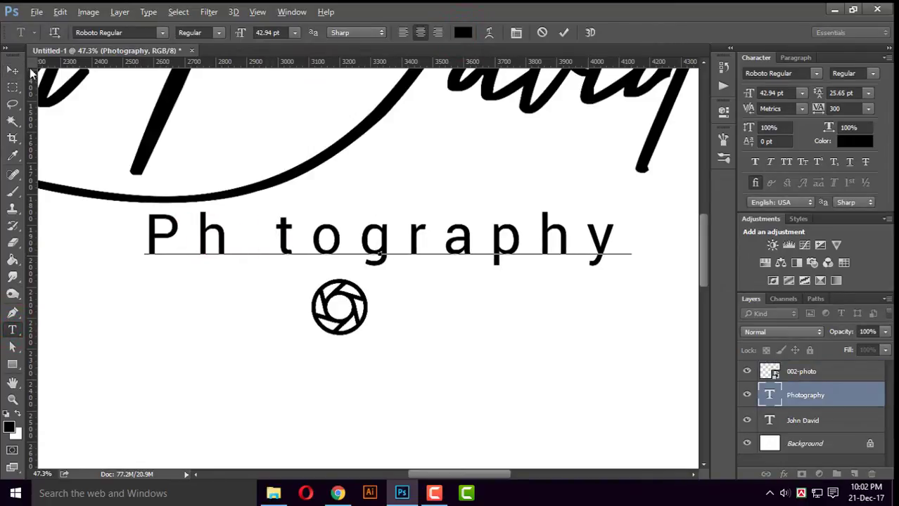
{"action": "left_click", "coordinate": [12, 70]}
Add horizontal guides at the letter tops and baseline, then select the aperture icon layer.
{"action": "left_click_drag", "start_coordinate": [344, 61], "coordinate": [323, 222]}
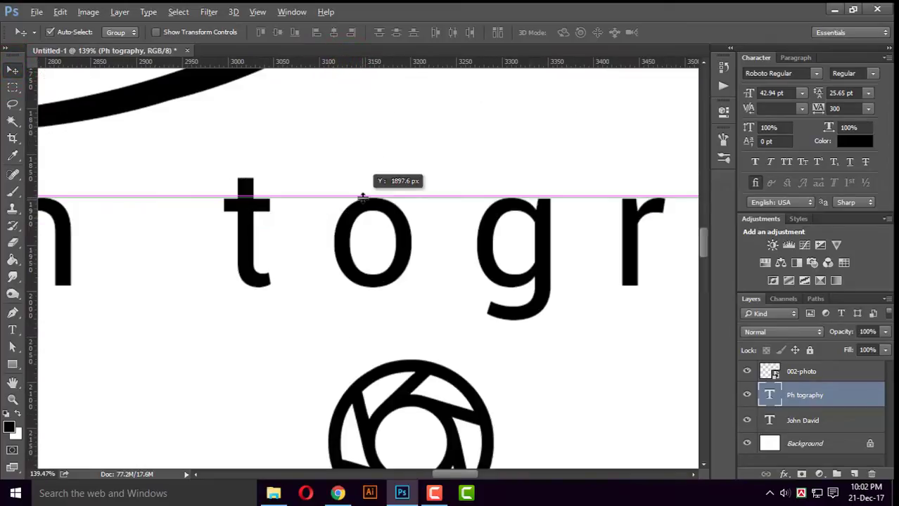
{"action": "scroll", "coordinate": [324, 218], "scroll_direction": "up", "scroll_amount": 5}
{"action": "left_click_drag", "start_coordinate": [343, 68], "coordinate": [373, 286]}
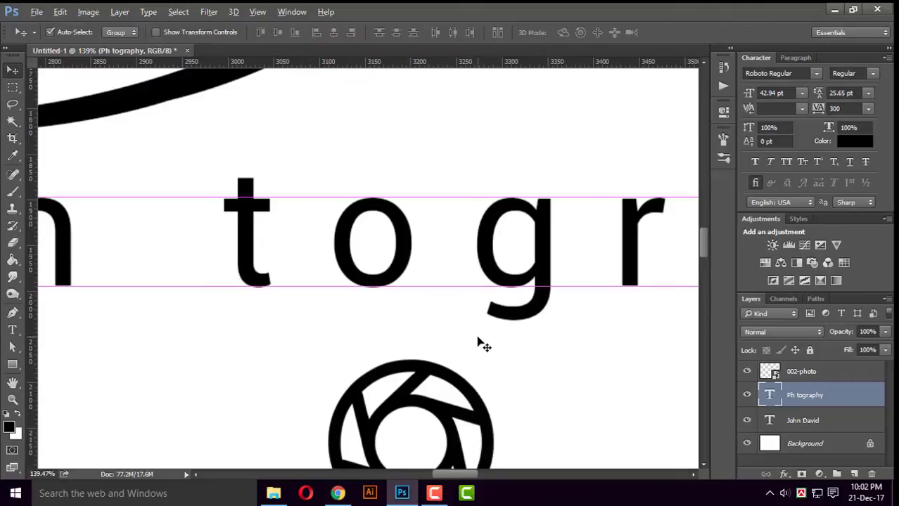
{"action": "scroll", "coordinate": [475, 325], "scroll_direction": "down", "scroll_amount": 3}
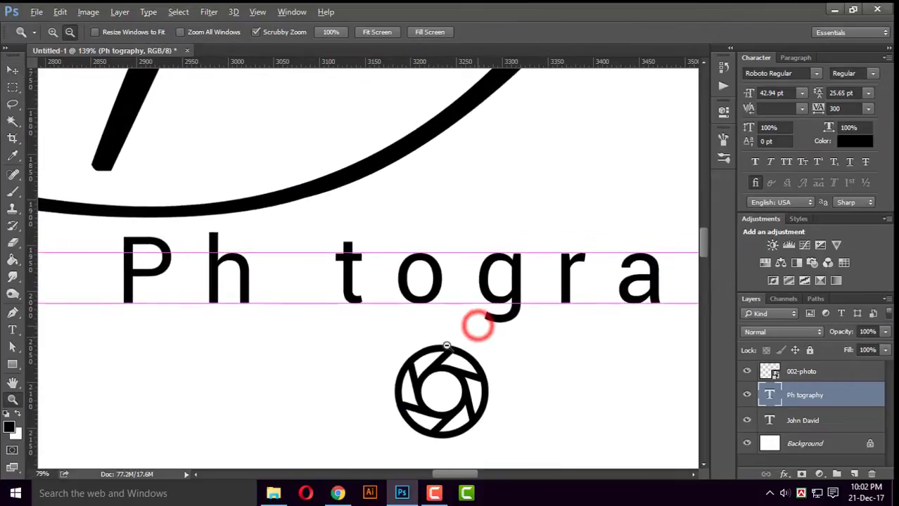
{"action": "left_click", "coordinate": [810, 374]}
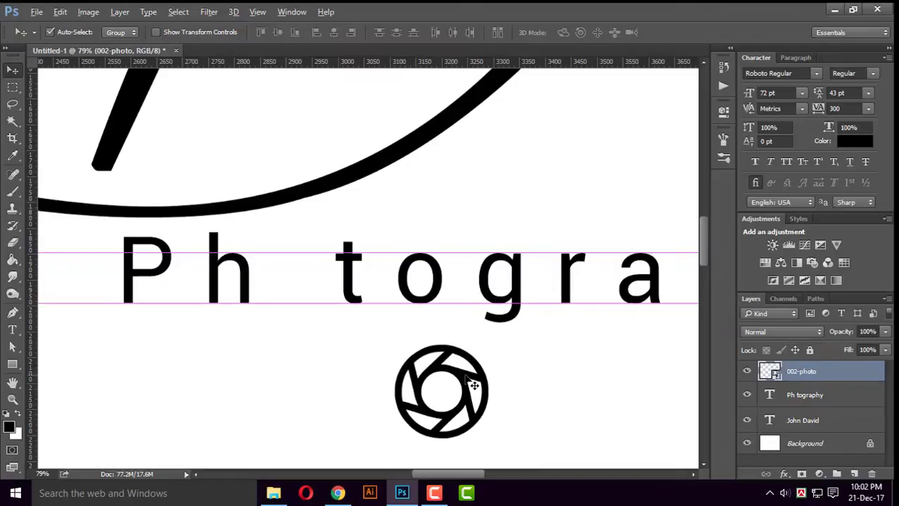
Move the aperture icon into the gap and free-transform it down to 54.7%.
{"action": "left_click_drag", "start_coordinate": [473, 385], "coordinate": [350, 266]}
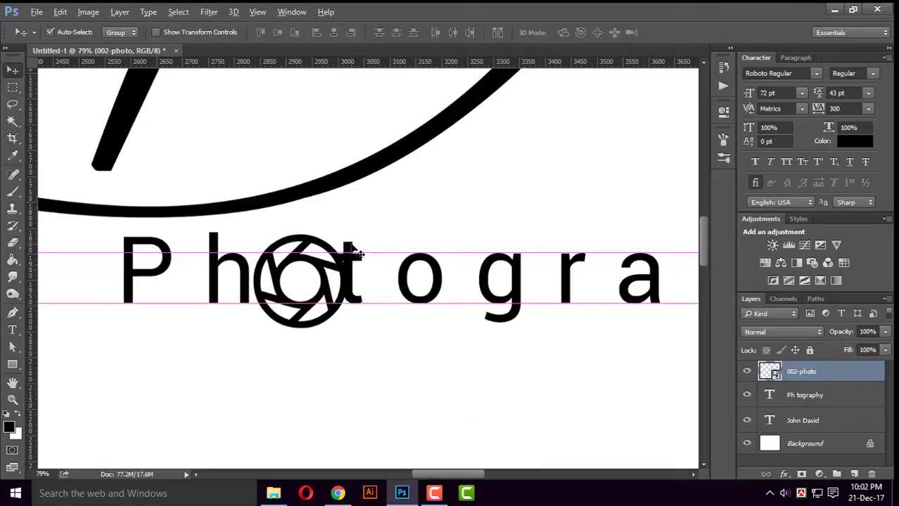
{"action": "left_click", "coordinate": [62, 12]}
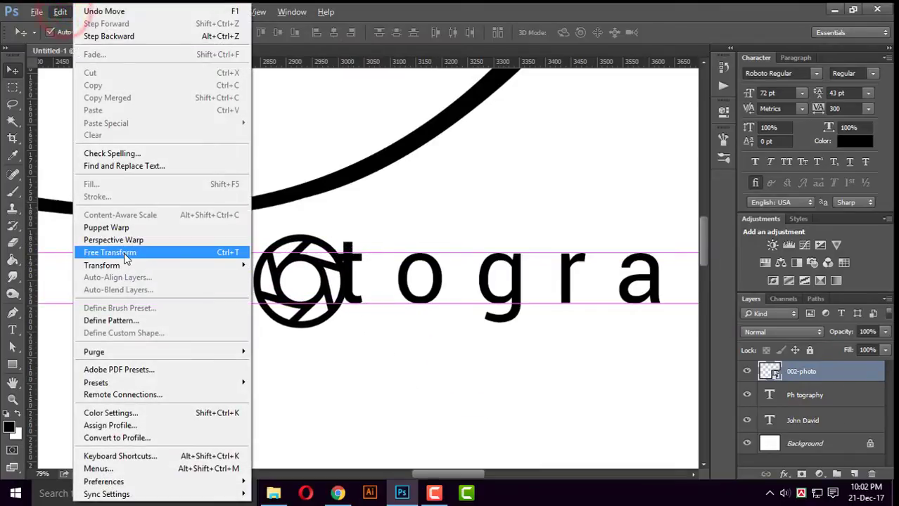
{"action": "left_click", "coordinate": [123, 253]}
{"action": "left_click_drag", "start_coordinate": [347, 235], "coordinate": [336, 262]}
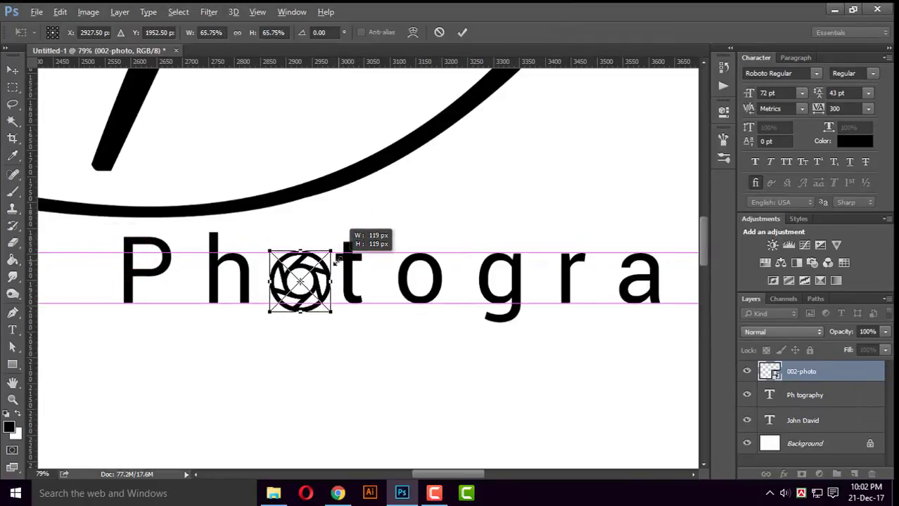
{"action": "left_click_drag", "start_coordinate": [336, 260], "coordinate": [335, 261]}
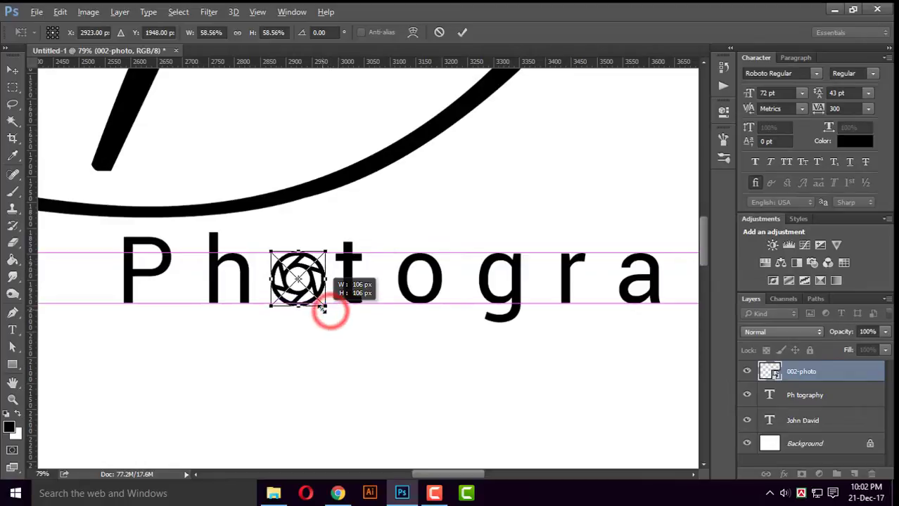
{"action": "left_click_drag", "start_coordinate": [330, 311], "coordinate": [324, 306]}
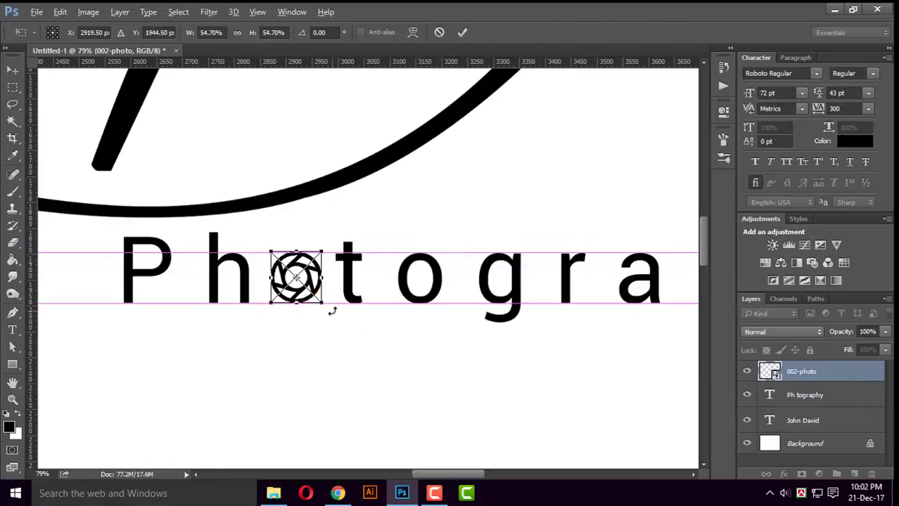
{"action": "left_click", "coordinate": [462, 34]}
Rasterize the aperture icon layer and zoom out to see the whole logo.
{"action": "right_click", "coordinate": [825, 380]}
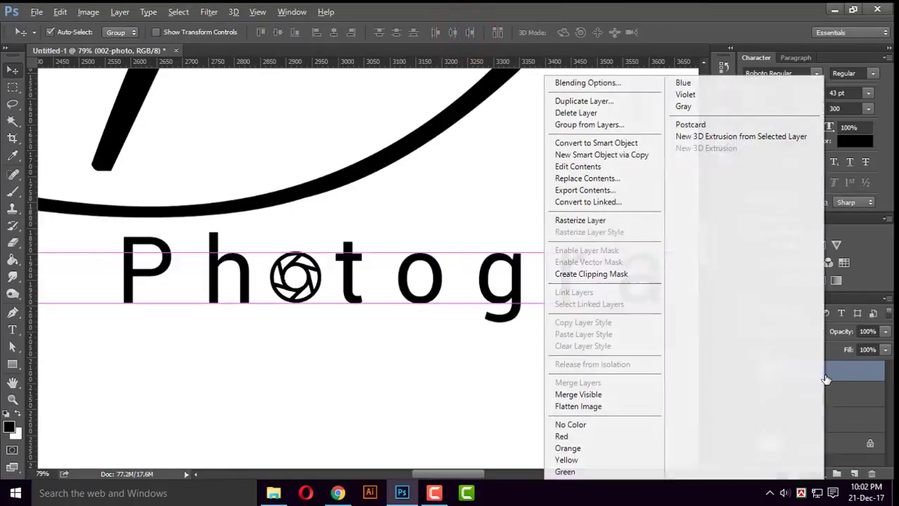
{"action": "left_click", "coordinate": [622, 222]}
{"action": "key", "text": "z"}
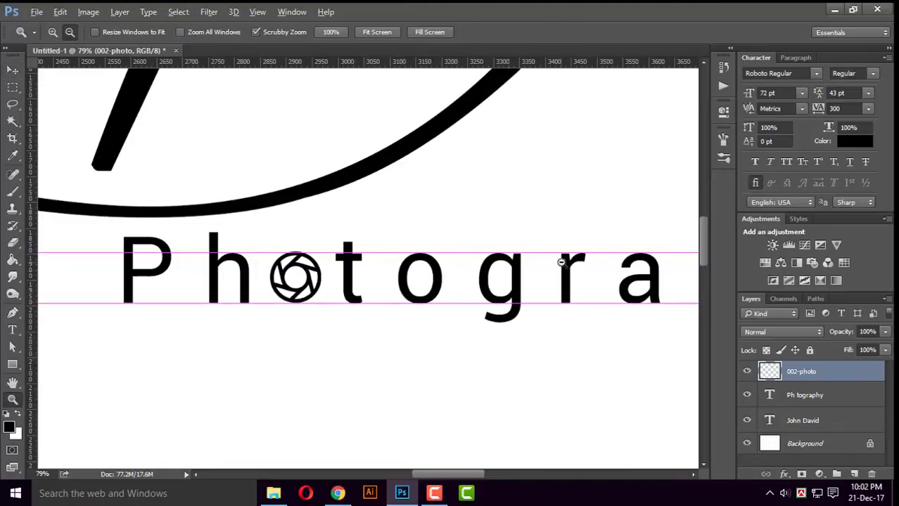
{"action": "mouse_move", "coordinate": [560, 261]}
{"action": "left_mouse_down"}
{"action": "mouse_move", "coordinate": [466, 301]}
{"action": "mouse_move", "coordinate": [37, 54]}
{"action": "left_mouse_up"}
Drag both horizontal guides off the canvas to remove them.
{"action": "left_click", "coordinate": [12, 71]}
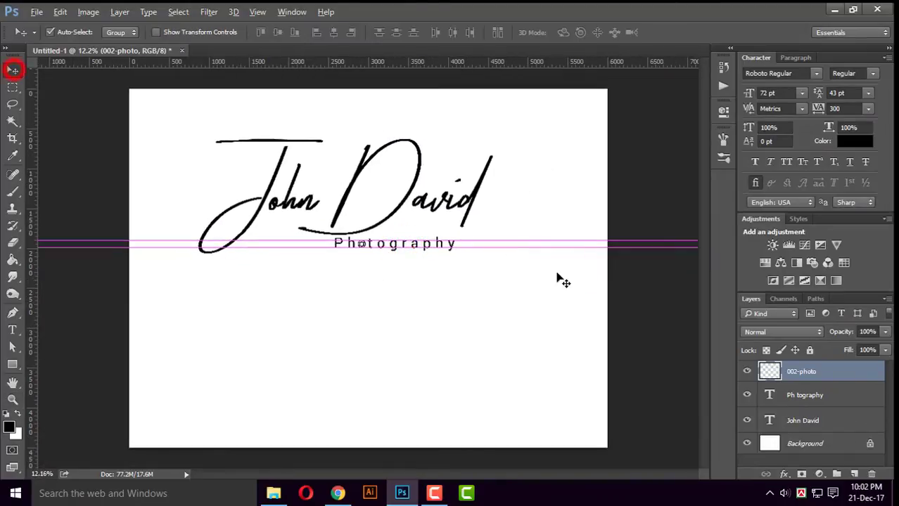
{"action": "left_click_drag", "start_coordinate": [562, 242], "coordinate": [562, 246]}
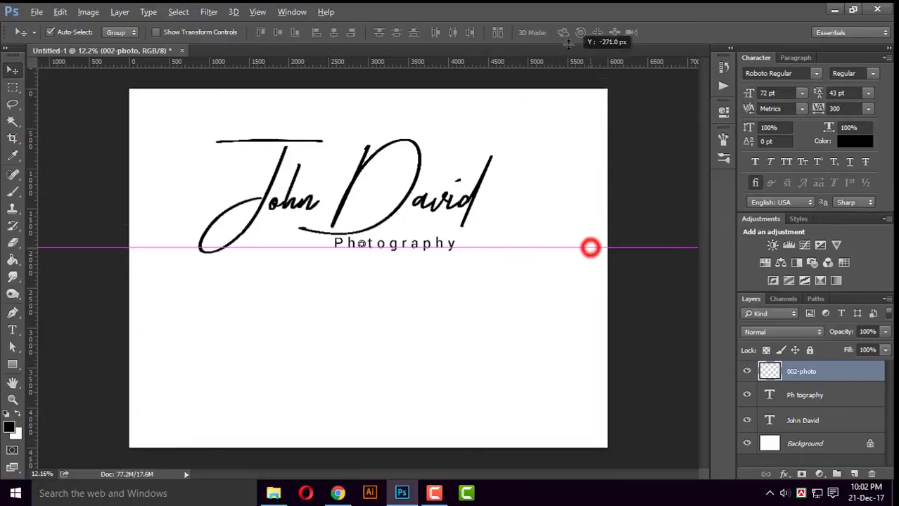
{"action": "left_click_drag", "start_coordinate": [569, 43], "coordinate": [566, 46]}
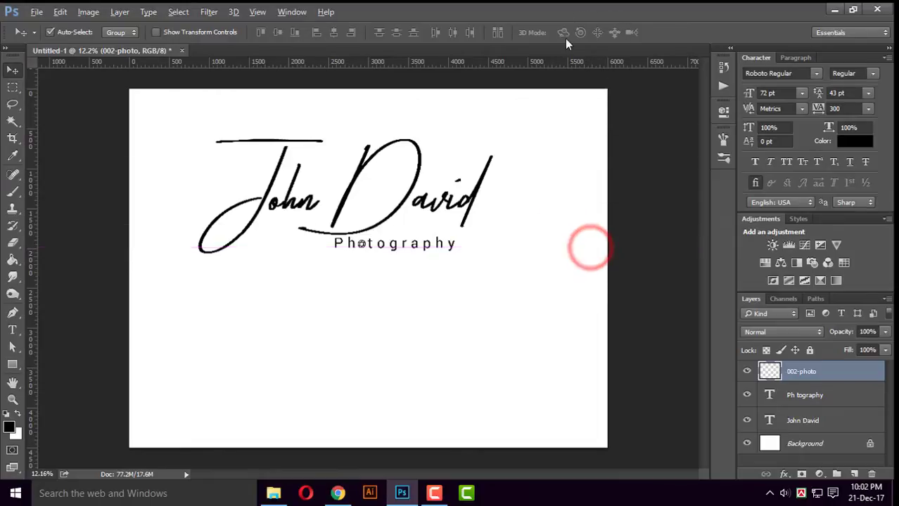
Move the icon, Ph tography and signature script layers together slightly down and right.
{"action": "left_click", "coordinate": [827, 397], "text": "shift"}
{"action": "left_click", "coordinate": [821, 421], "text": "shift"}
{"action": "mouse_move", "coordinate": [448, 209]}
{"action": "left_mouse_down"}
{"action": "mouse_move", "coordinate": [461, 219]}
{"action": "mouse_move", "coordinate": [461, 211]}
{"action": "left_mouse_up"}
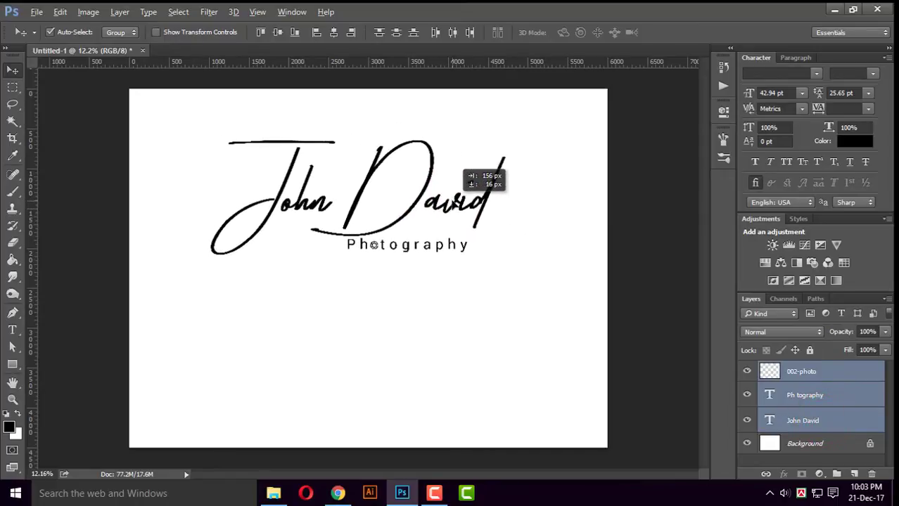
{"action": "left_click", "coordinate": [832, 381]}
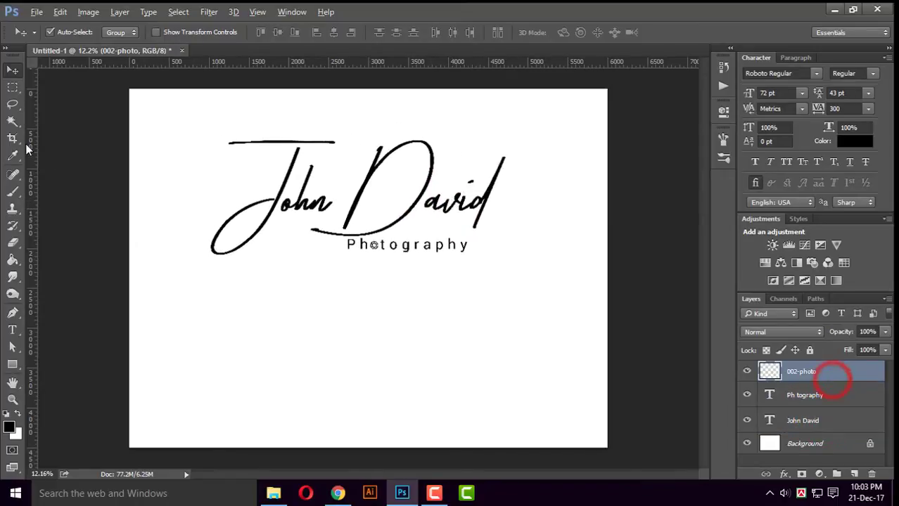
{"action": "left_click", "coordinate": [12, 89]}
Marquee-select the whole logo and define it as a brush preset named after the signature.
{"action": "left_click_drag", "start_coordinate": [169, 114], "coordinate": [537, 274]}
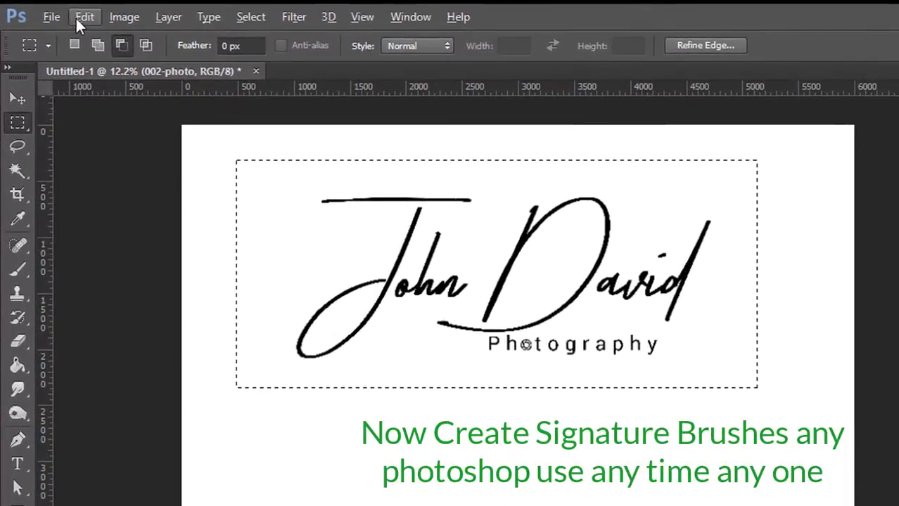
{"action": "left_click", "coordinate": [60, 12]}
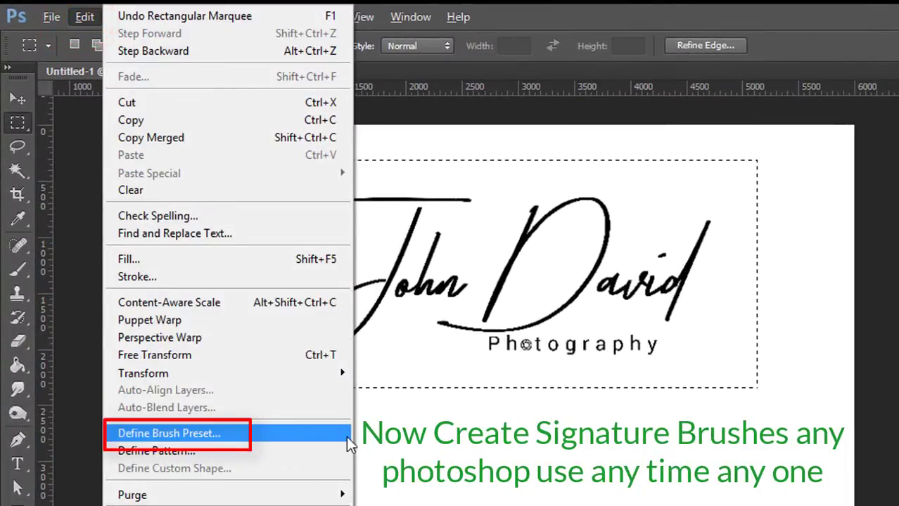
{"action": "left_click", "coordinate": [271, 431]}
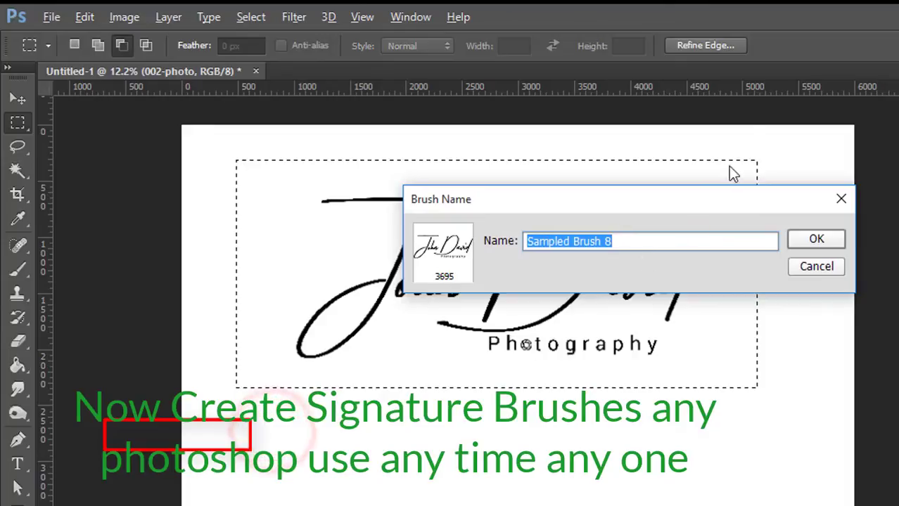
{"action": "type", "text": "John "}
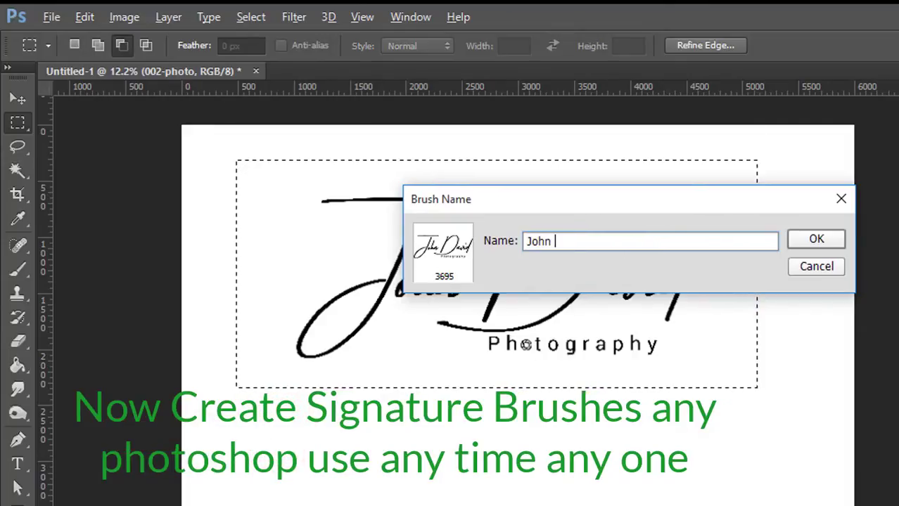
{"action": "type", "text": "David"}
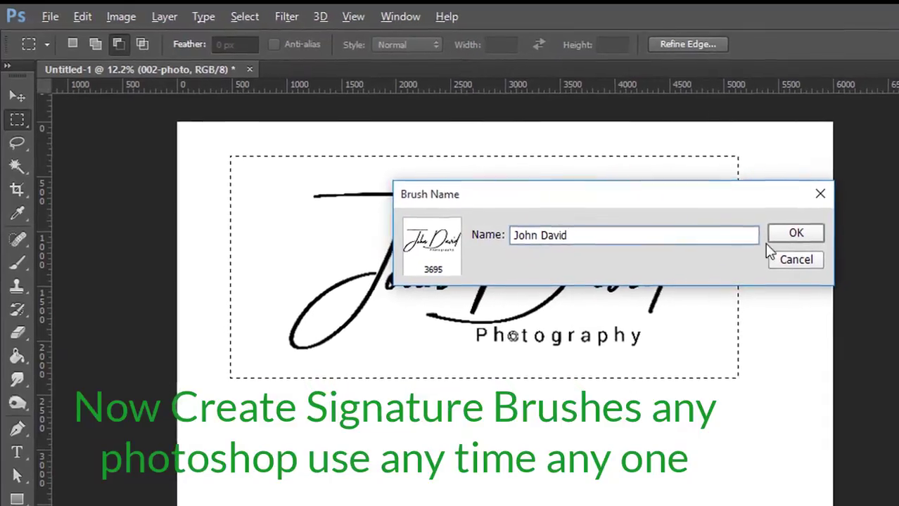
{"action": "left_click", "coordinate": [781, 234]}
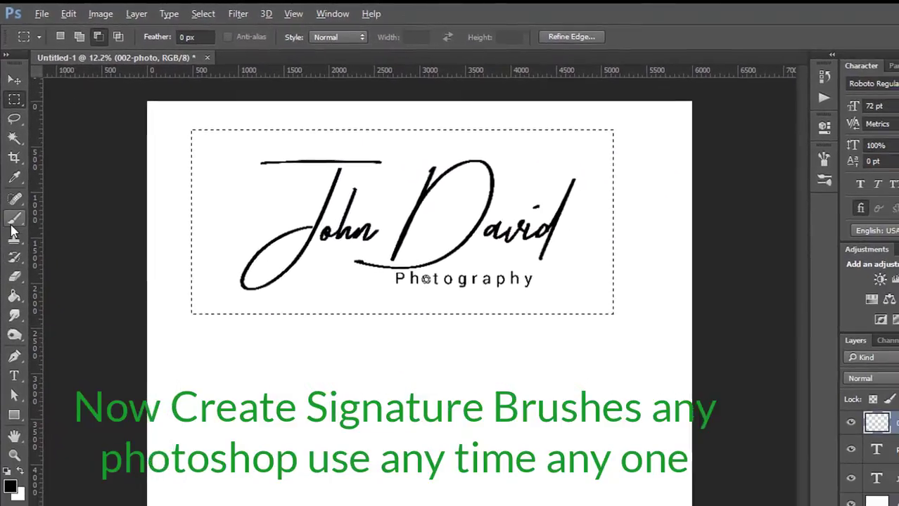
Select the Brush tool, check the new preset, and close Untitled-1 without saving.
{"action": "left_click", "coordinate": [16, 228]}
{"action": "left_click", "coordinate": [64, 37]}
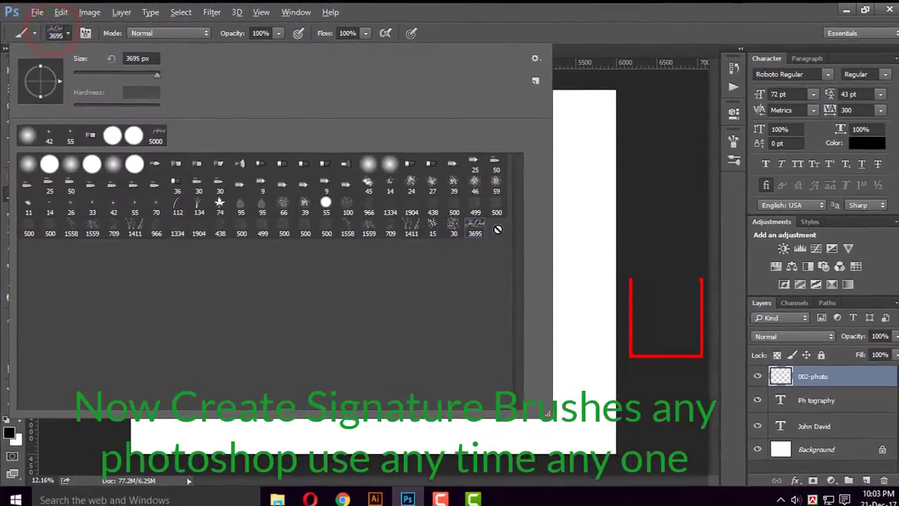
{"action": "left_click", "coordinate": [509, 44]}
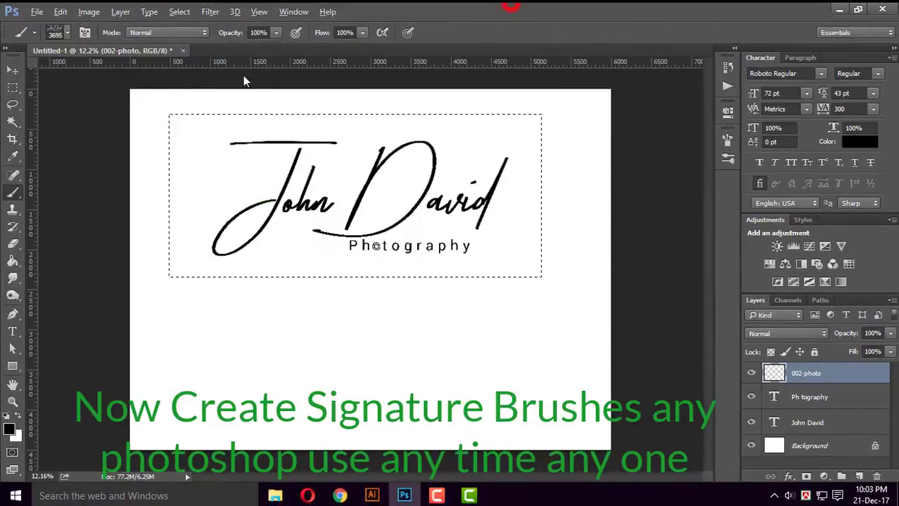
{"action": "left_click", "coordinate": [182, 51]}
{"action": "left_click", "coordinate": [478, 192]}
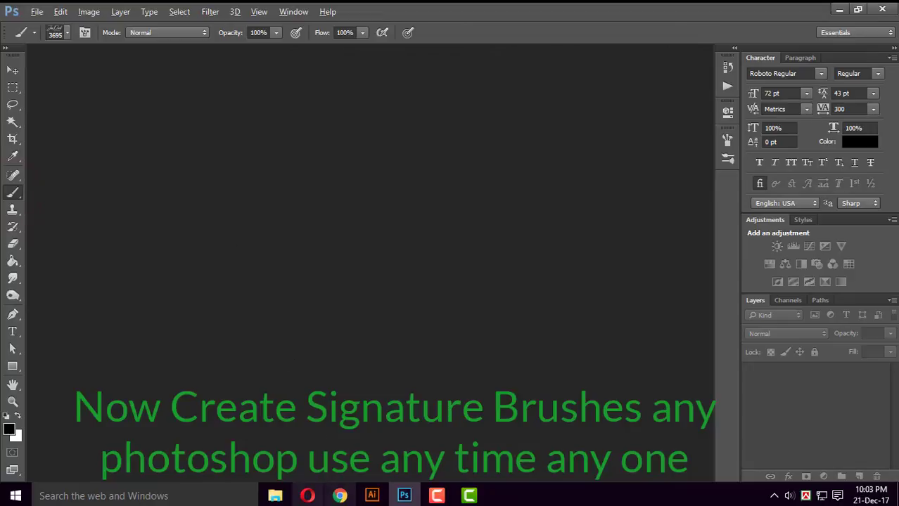
Open image 1 from the Senature logo folder in Photoshop.
{"action": "left_click", "coordinate": [275, 496]}
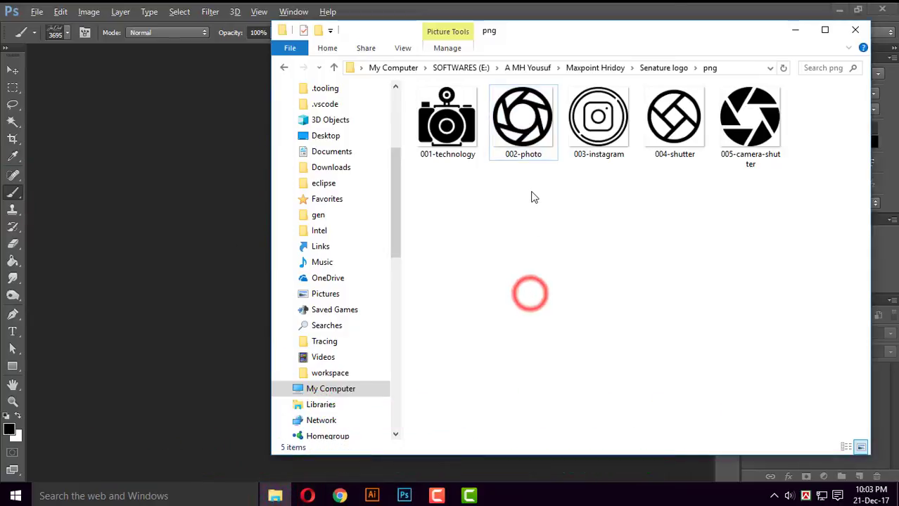
{"action": "key", "text": "alt+Left"}
{"action": "mouse_move", "coordinate": [597, 126]}
{"action": "left_mouse_down"}
{"action": "mouse_move", "coordinate": [270, 227]}
{"action": "mouse_move", "coordinate": [148, 217]}
{"action": "left_mouse_up"}
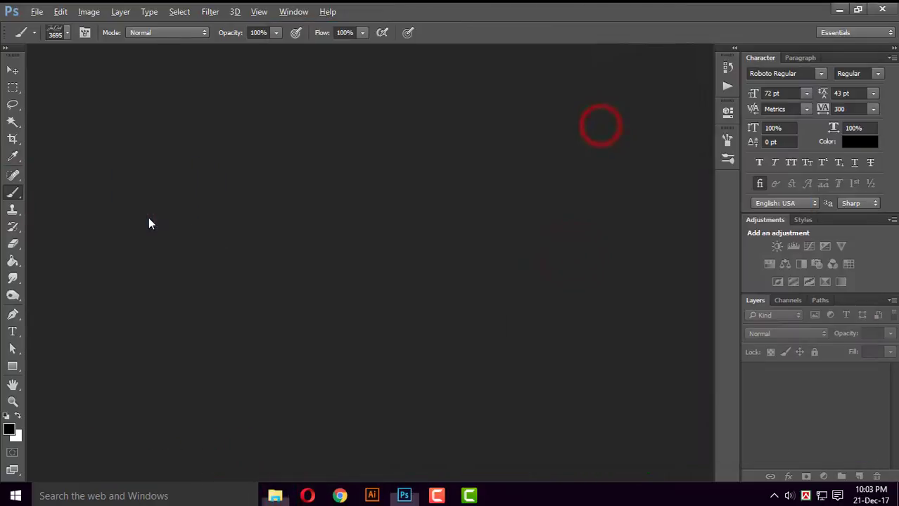
Choose the 3695 px signature brush, test-stamp it, then undo the stamp.
{"action": "left_click", "coordinate": [55, 26]}
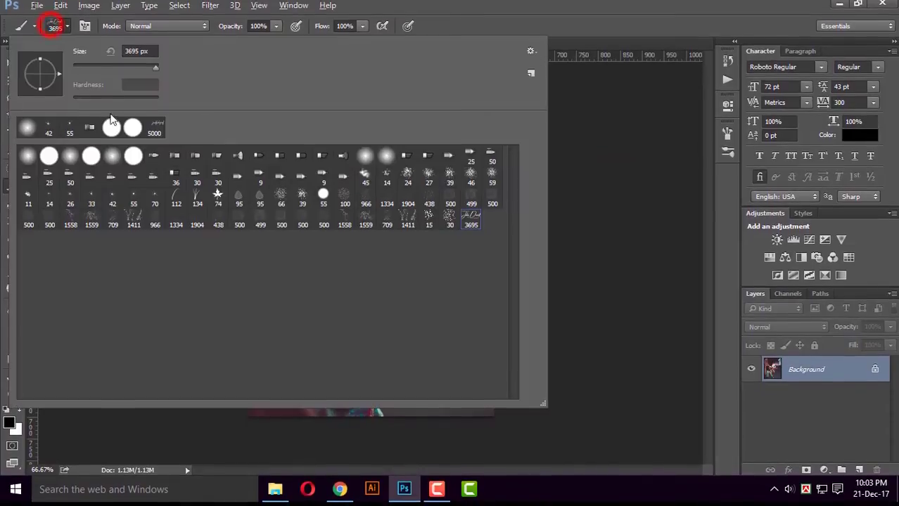
{"action": "double_click", "coordinate": [471, 225]}
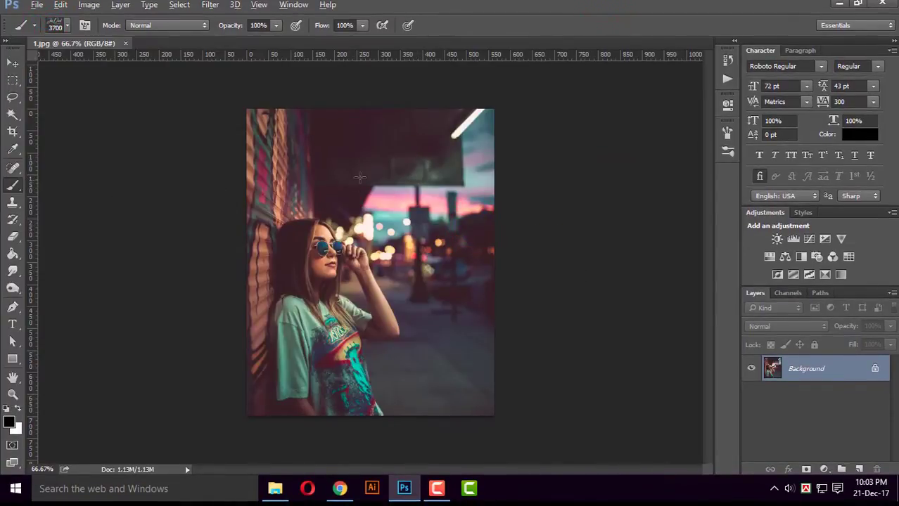
{"action": "left_click", "coordinate": [68, 28]}
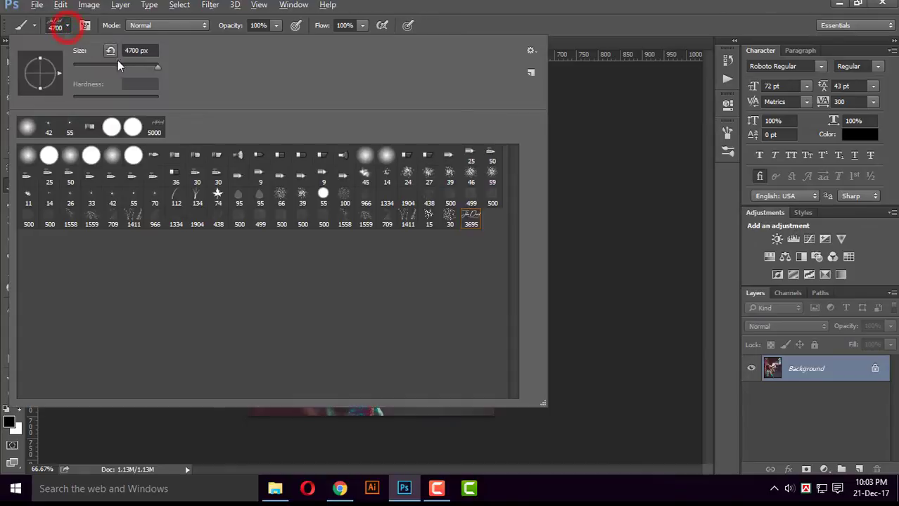
{"action": "left_click", "coordinate": [571, 2]}
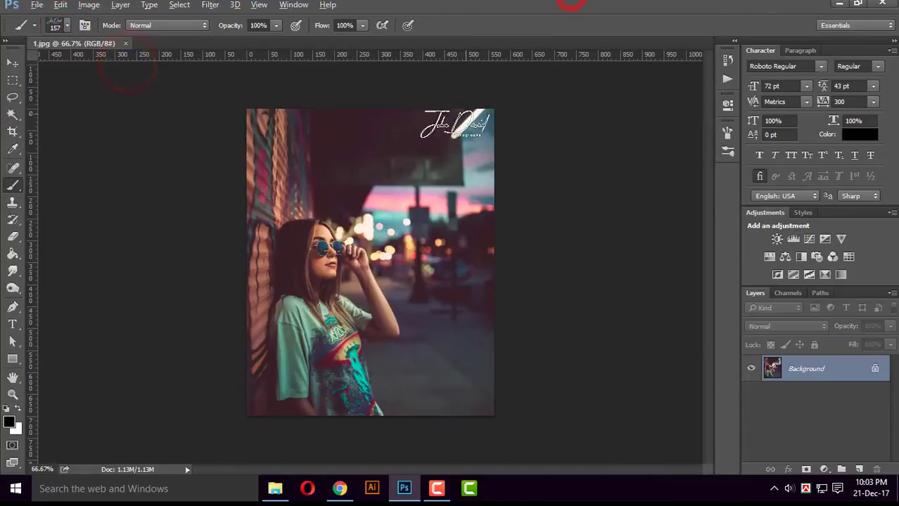
{"action": "left_click", "coordinate": [417, 134]}
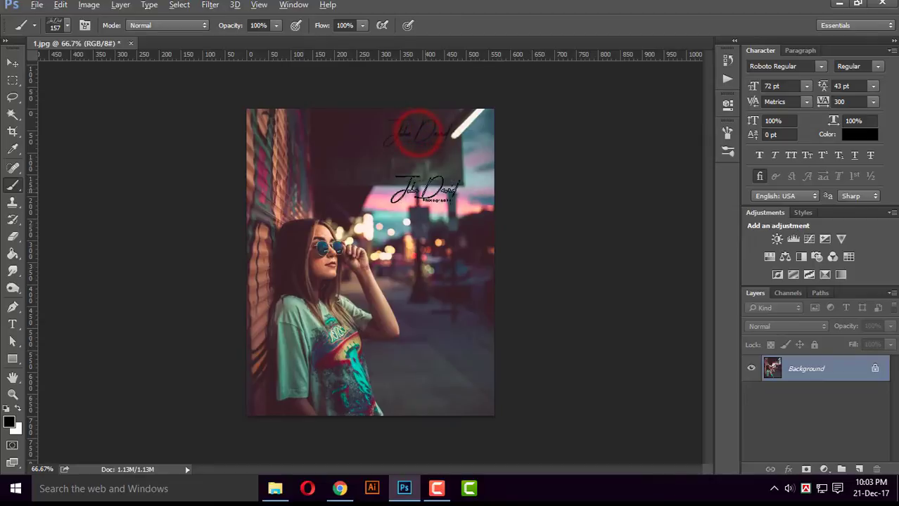
{"action": "left_click", "coordinate": [64, 5]}
{"action": "left_click", "coordinate": [95, 28]}
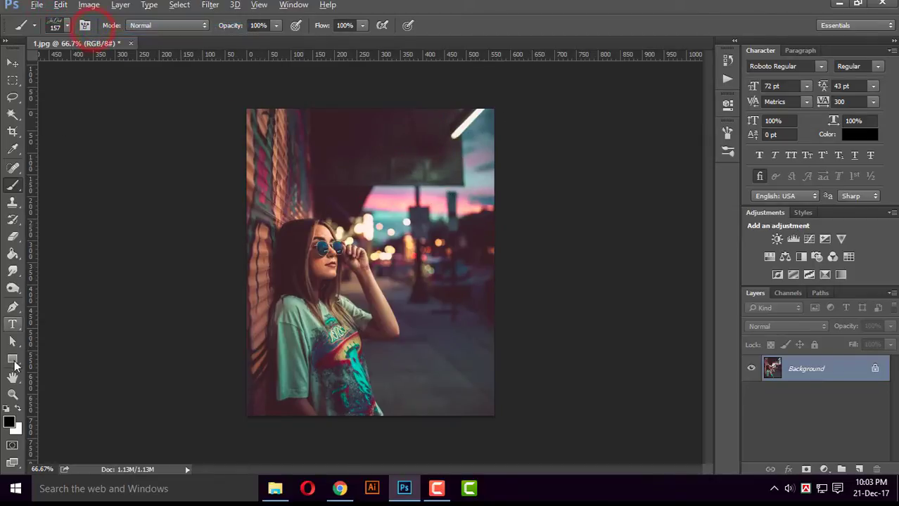
Set the foreground to white and stamp two white signatures near the top.
{"action": "left_click", "coordinate": [9, 420]}
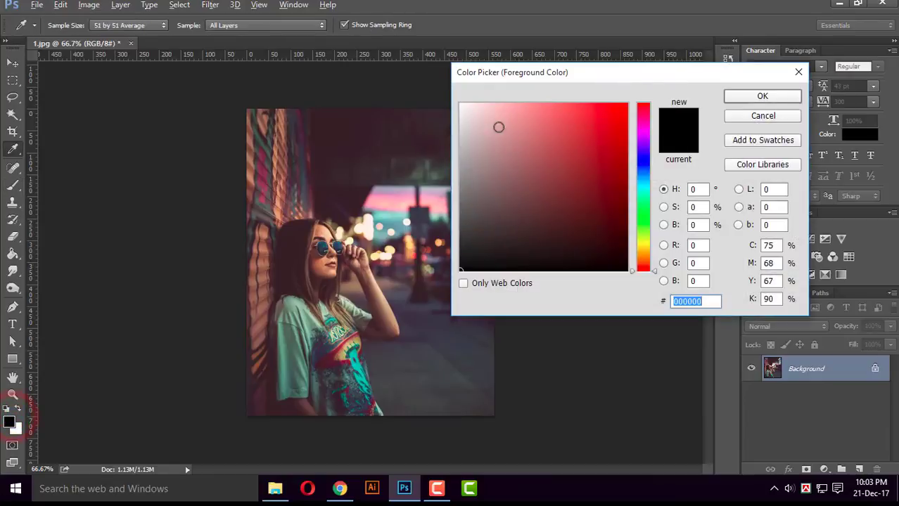
{"action": "left_click_drag", "start_coordinate": [483, 114], "coordinate": [460, 104]}
{"action": "left_click", "coordinate": [748, 99]}
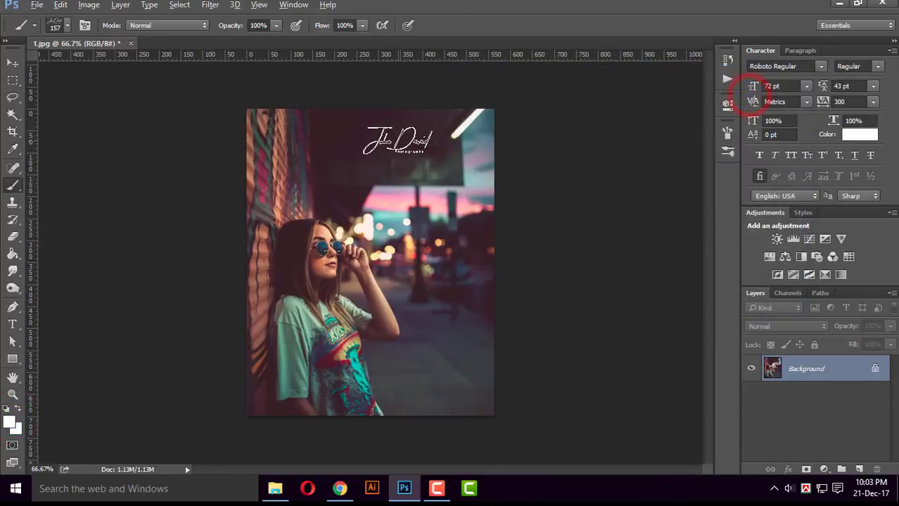
{"action": "left_click", "coordinate": [398, 139]}
{"action": "key", "text": "bracketright"}
{"action": "key", "text": "bracketright"}
{"action": "key", "text": "bracketright"}
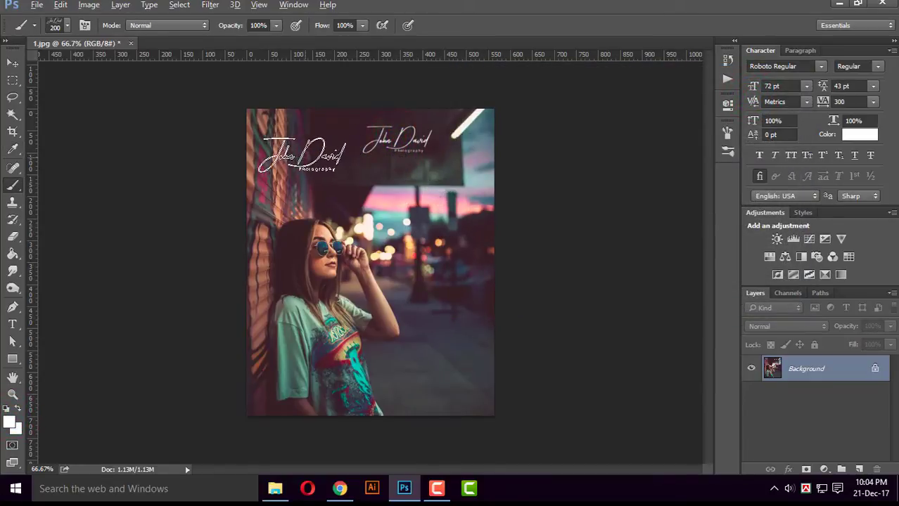
{"action": "left_click", "coordinate": [307, 135]}
{"action": "key", "text": "bracketleft"}
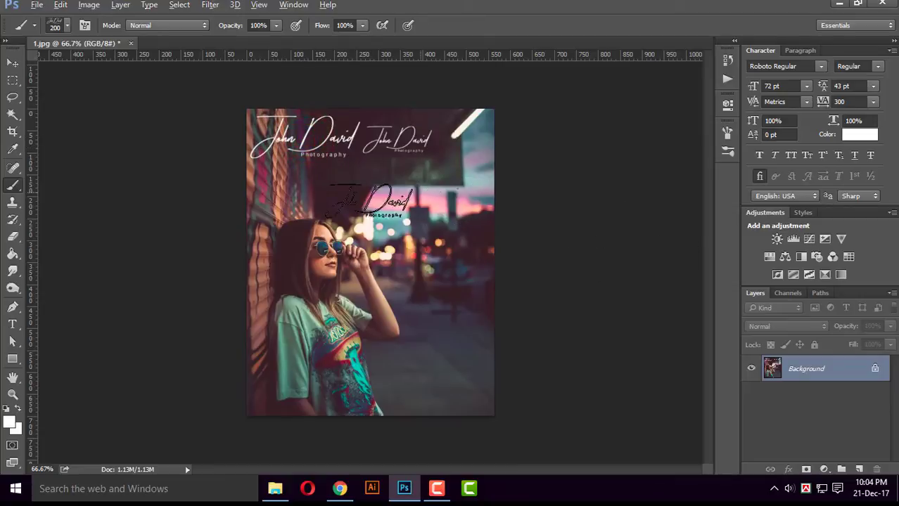
Set the foreground to red and stamp a red signature across the middle.
{"action": "left_click", "coordinate": [9, 423]}
{"action": "left_click", "coordinate": [607, 122]}
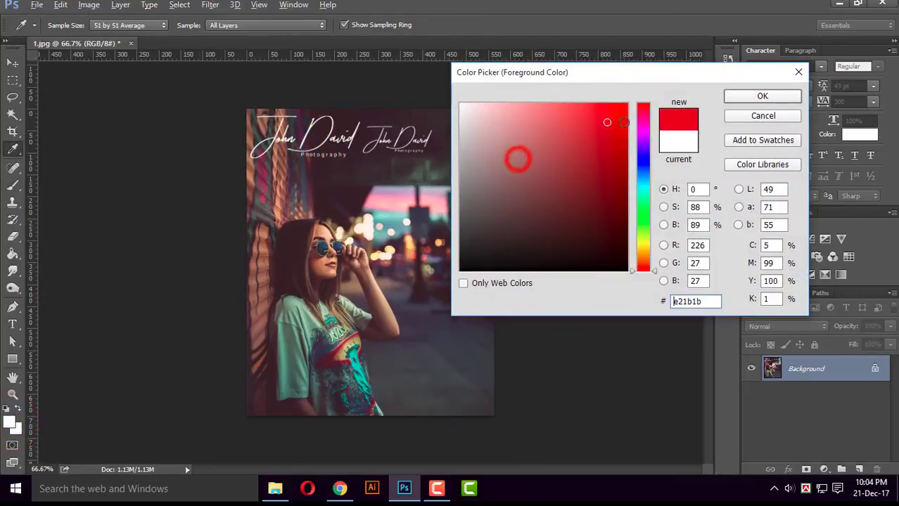
{"action": "left_click", "coordinate": [763, 96]}
{"action": "left_click", "coordinate": [385, 193]}
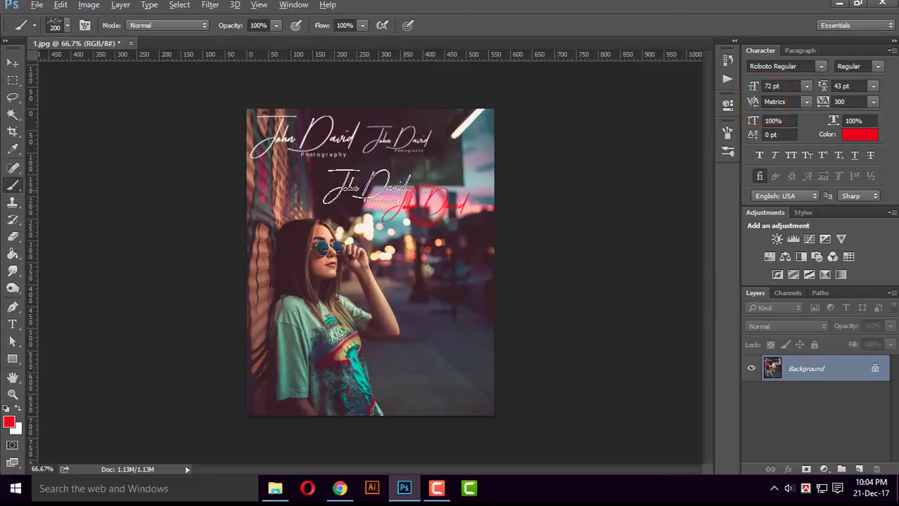
{"action": "left_click", "coordinate": [279, 493]}
Open three photos from the folder as new Photoshop documents.
{"action": "left_click", "coordinate": [620, 227]}
{"action": "left_click_drag", "start_coordinate": [749, 120], "coordinate": [170, 235]}
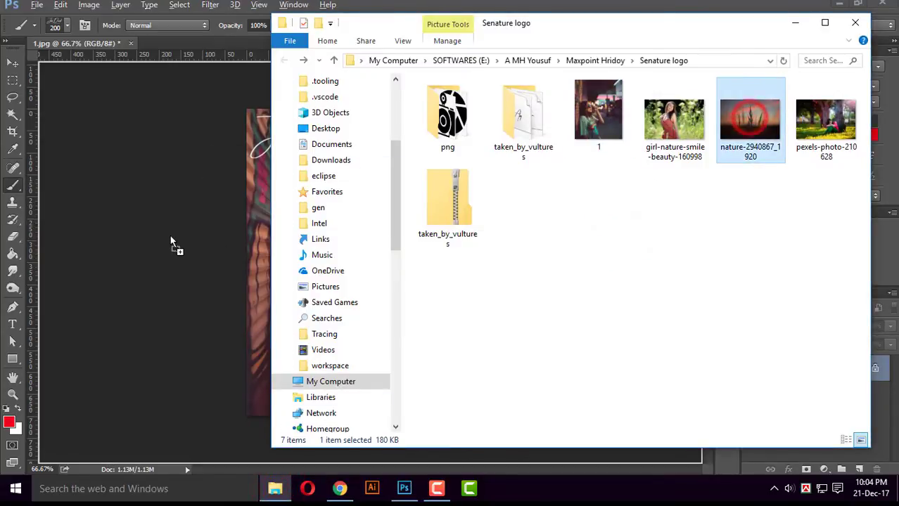
{"action": "key", "text": "Escape"}
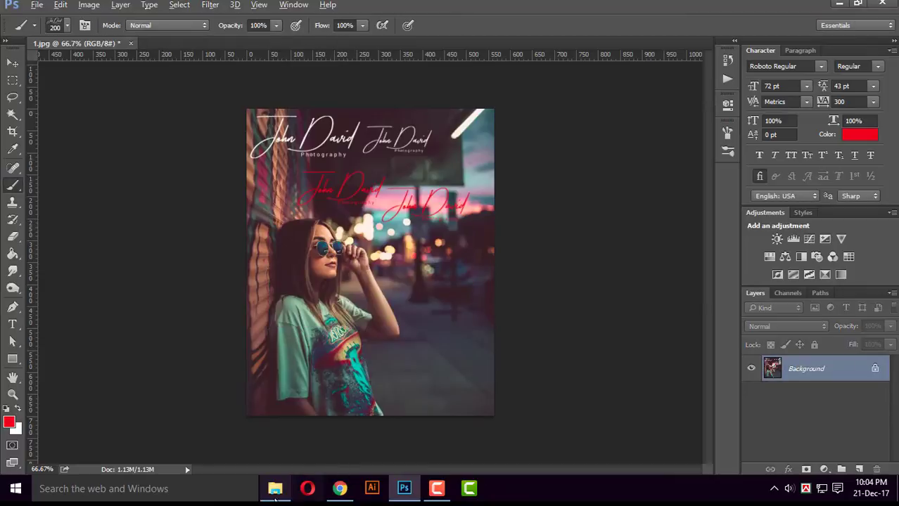
{"action": "left_click", "coordinate": [274, 492]}
{"action": "left_click", "coordinate": [636, 275]}
{"action": "left_click_drag", "start_coordinate": [829, 198], "coordinate": [651, 86]}
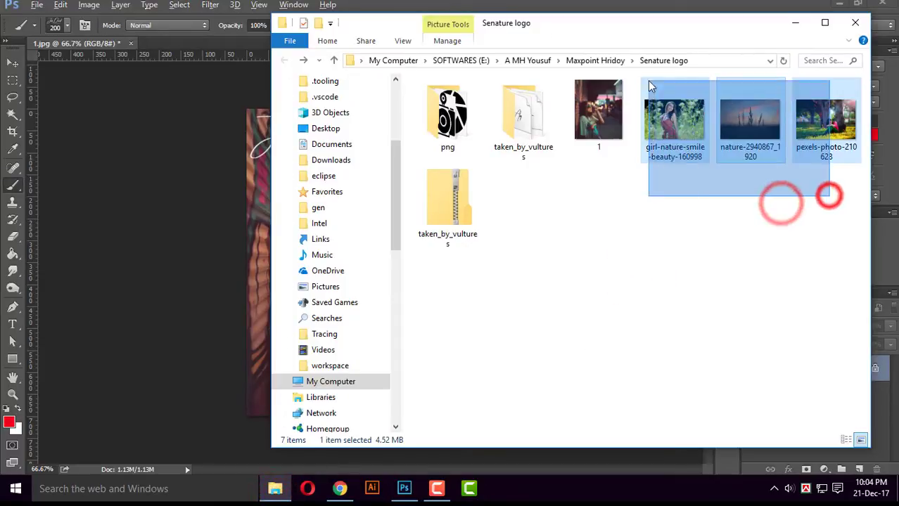
{"action": "left_click_drag", "start_coordinate": [673, 120], "coordinate": [658, 98]}
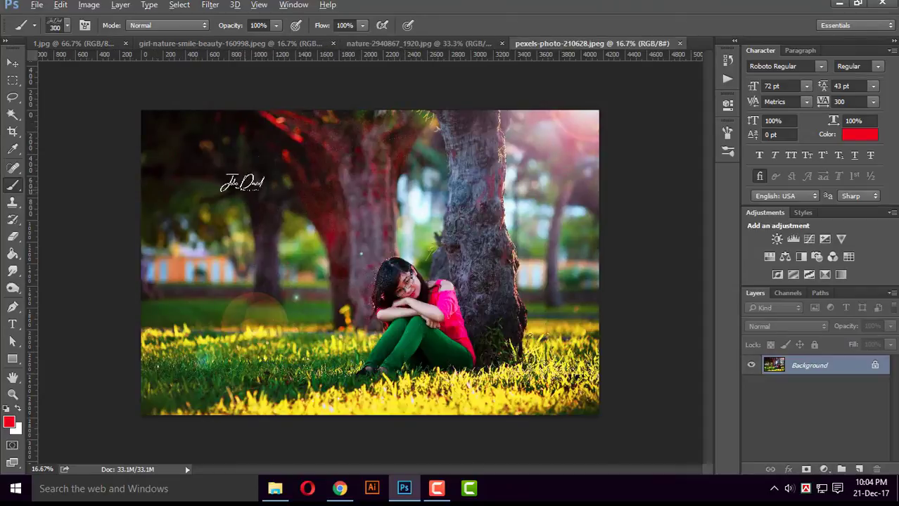
Stamp a red signature, then two white ones, on the tree photo at 1000 px.
{"action": "key", "text": "bracketright"}
{"action": "key", "text": "bracketright"}
{"action": "key", "text": "bracketright"}
{"action": "left_click", "coordinate": [212, 145]}
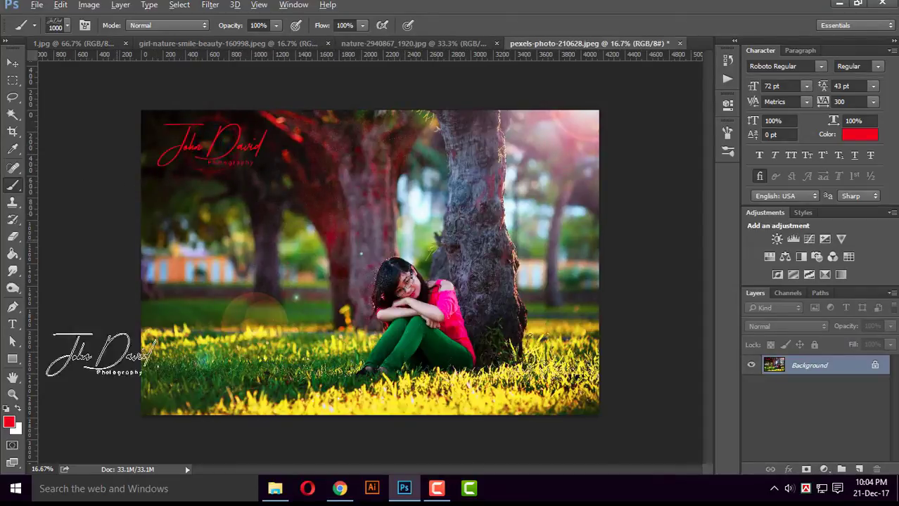
{"action": "left_click", "coordinate": [9, 422]}
{"action": "left_click_drag", "start_coordinate": [508, 118], "coordinate": [461, 105]}
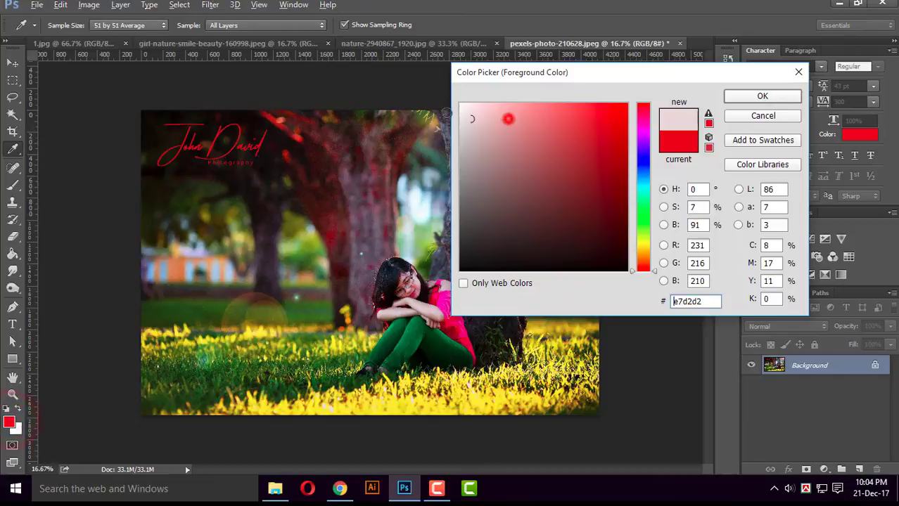
{"action": "left_click", "coordinate": [747, 95]}
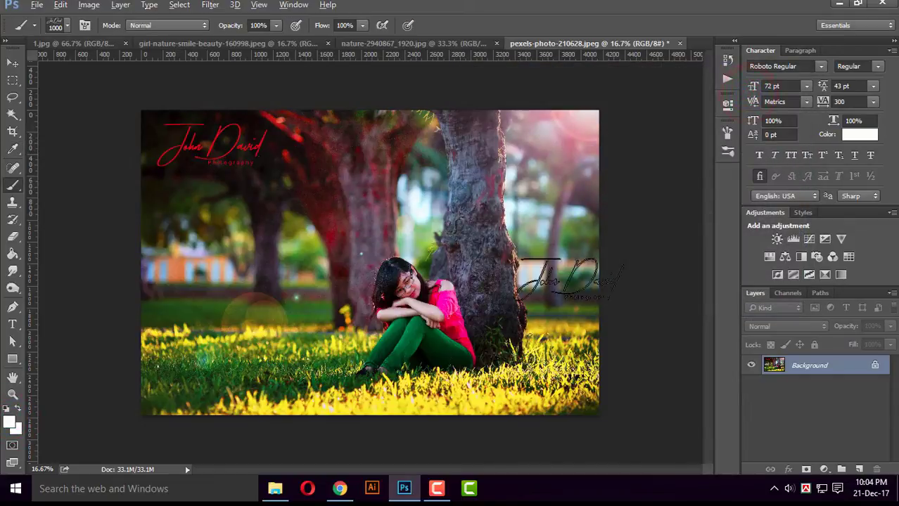
{"action": "left_click", "coordinate": [202, 312]}
{"action": "left_click", "coordinate": [196, 214]}
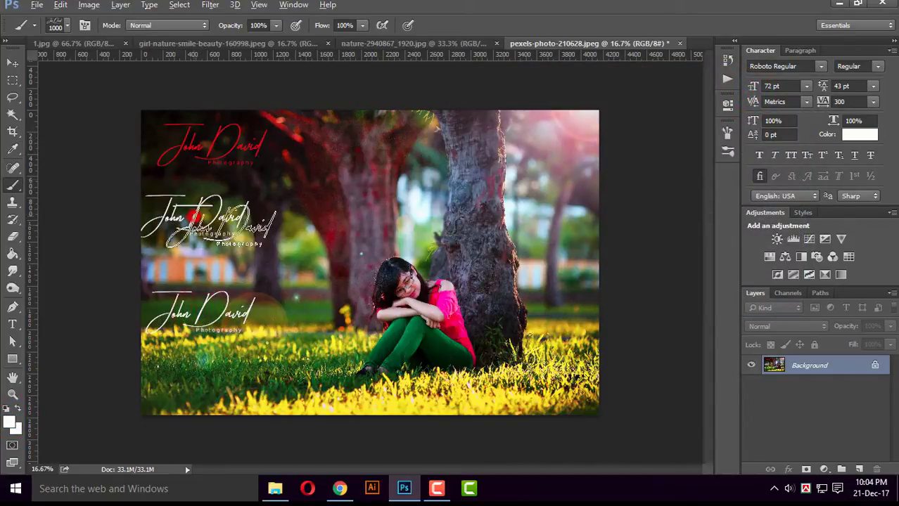
On the sunset grass photo, stamp a large white signature, then close all documents.
{"action": "left_click", "coordinate": [441, 44]}
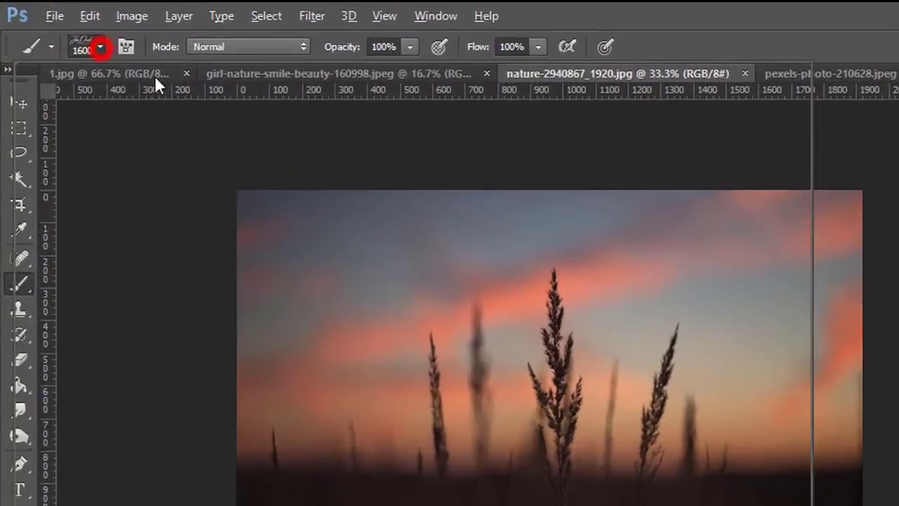
{"action": "left_click", "coordinate": [55, 26]}
{"action": "left_click_drag", "start_coordinate": [137, 69], "coordinate": [95, 68]}
{"action": "mouse_move", "coordinate": [160, 134]}
{"action": "left_mouse_down"}
{"action": "mouse_move", "coordinate": [201, 134]}
{"action": "mouse_move", "coordinate": [184, 131]}
{"action": "left_mouse_up"}
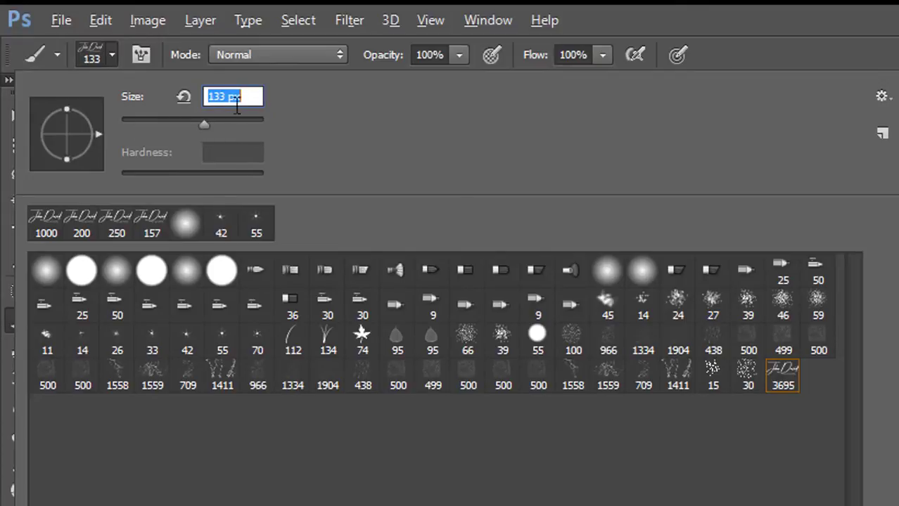
{"action": "left_click_drag", "start_coordinate": [201, 128], "coordinate": [274, 132]}
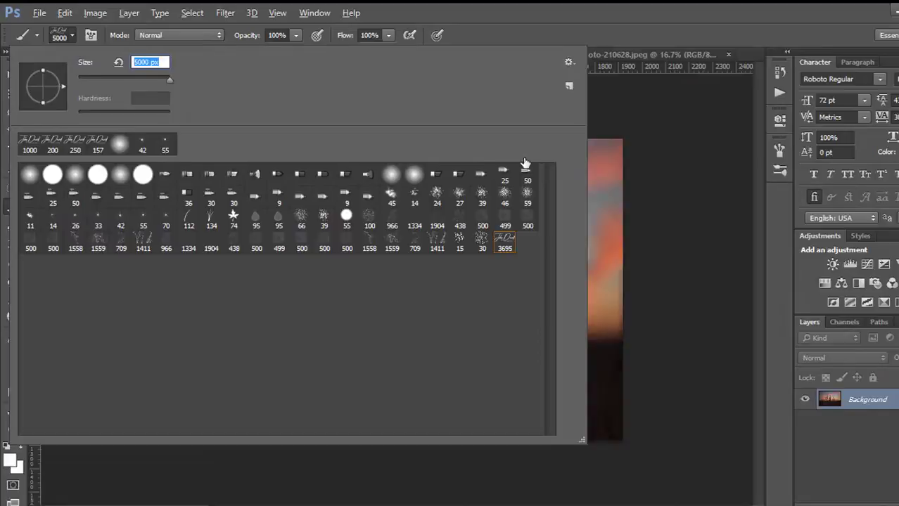
{"action": "key", "text": "Return"}
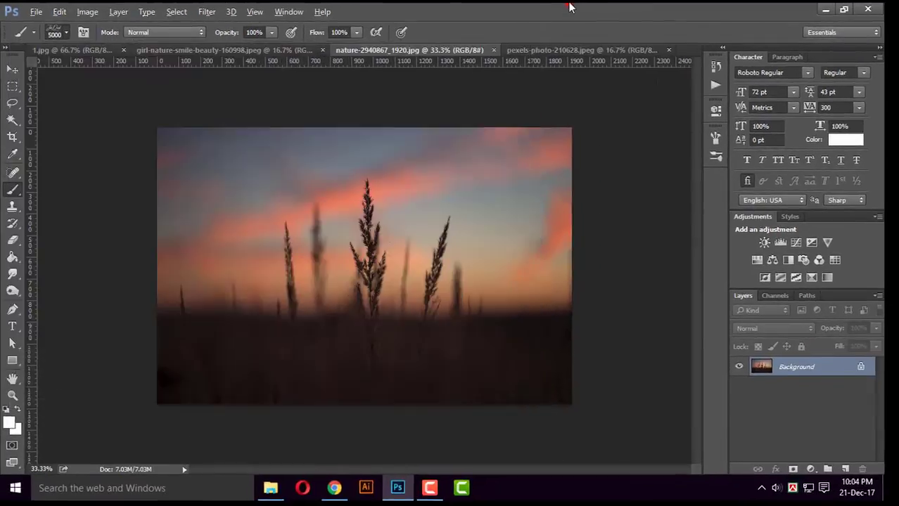
{"action": "key", "text": "bracketleft"}
{"action": "key", "text": "bracketleft"}
{"action": "key", "text": "bracketleft"}
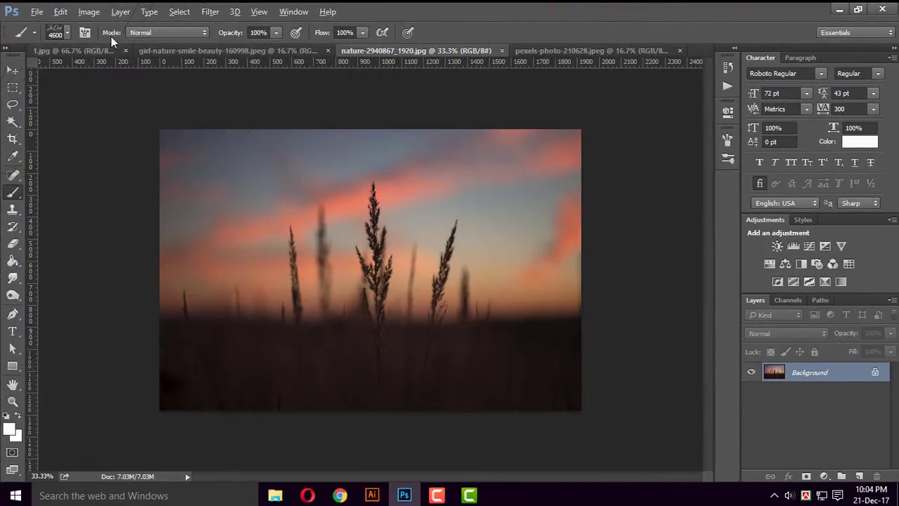
{"action": "left_click", "coordinate": [66, 32]}
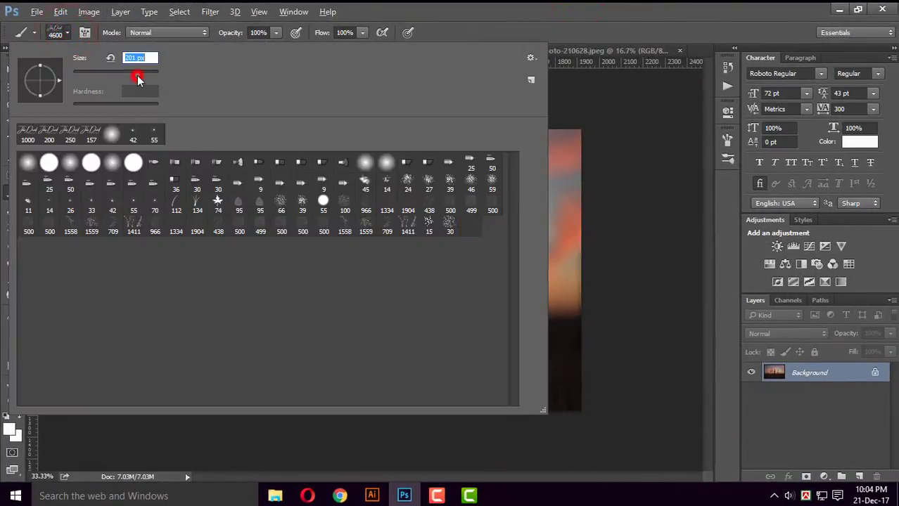
{"action": "left_click", "coordinate": [137, 74]}
{"action": "left_click", "coordinate": [543, 18]}
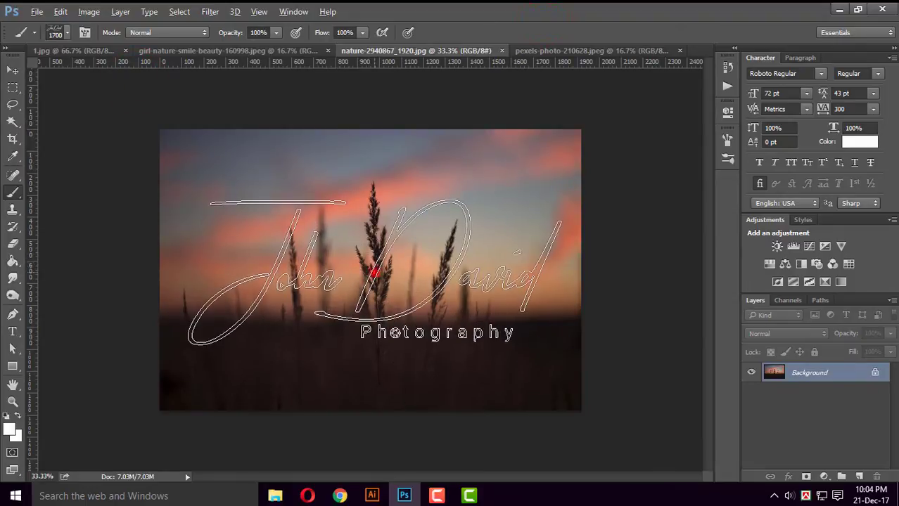
{"action": "left_click", "coordinate": [376, 270]}
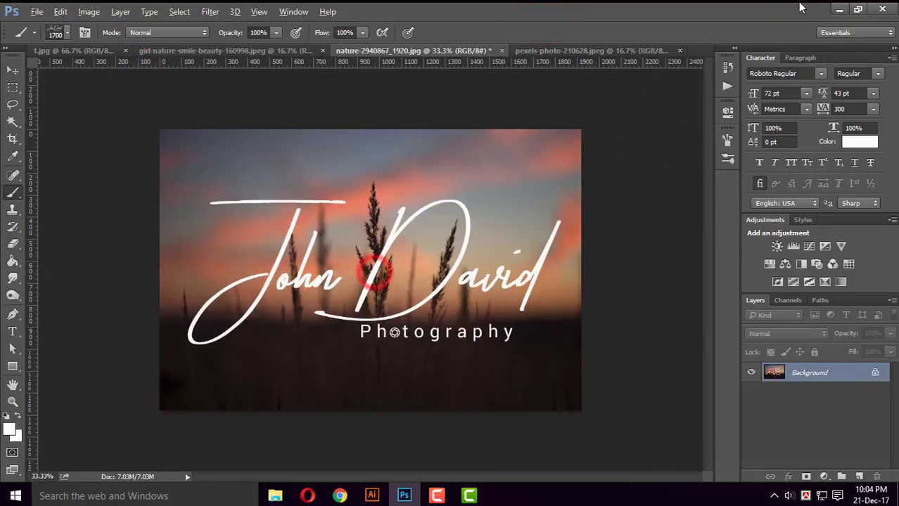
{"action": "left_click", "coordinate": [125, 51]}
Discard the photos' changes and select the signature brush in the brush Preset Manager.
{"action": "left_click", "coordinate": [483, 193]}
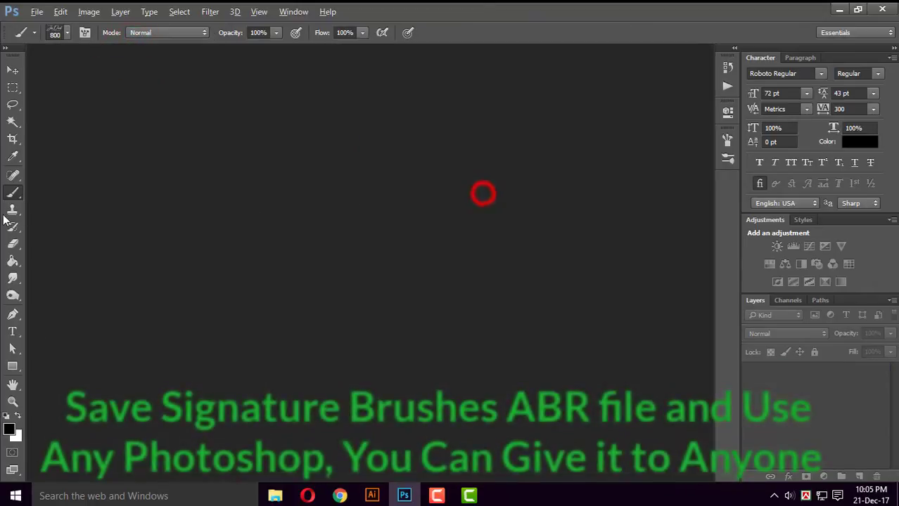
{"action": "left_click", "coordinate": [63, 33]}
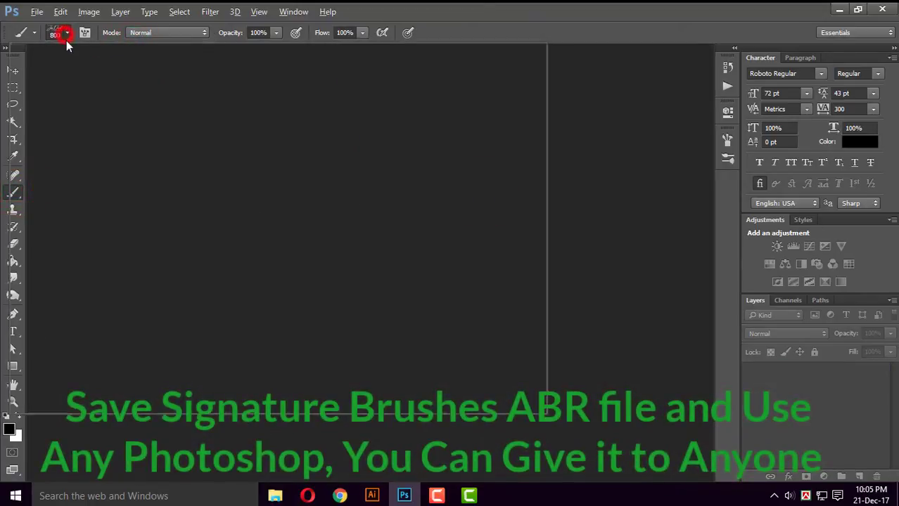
{"action": "left_click", "coordinate": [274, 15]}
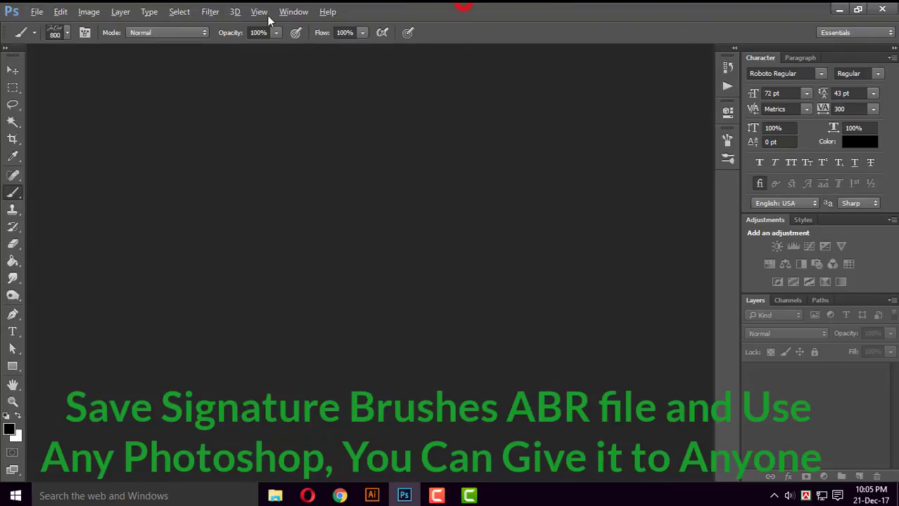
{"action": "left_click", "coordinate": [61, 11]}
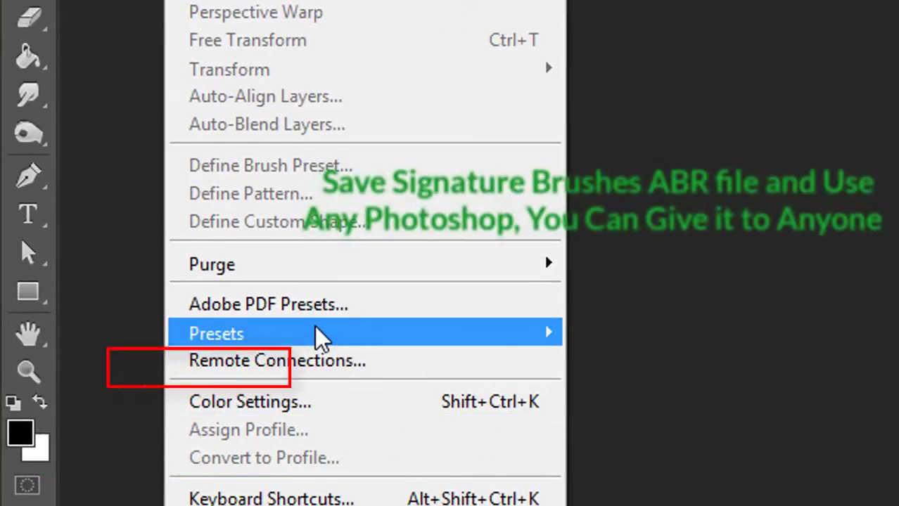
{"action": "mouse_move", "coordinate": [97, 381]}
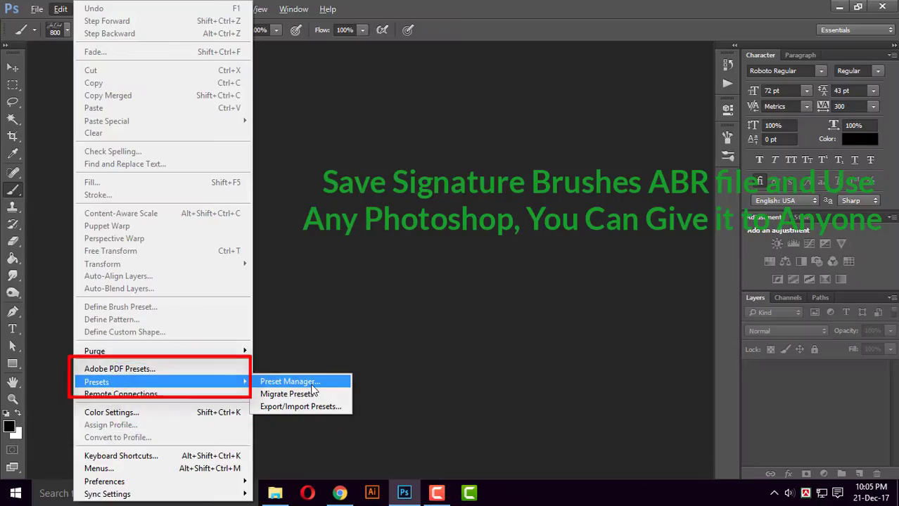
{"action": "left_click", "coordinate": [492, 404]}
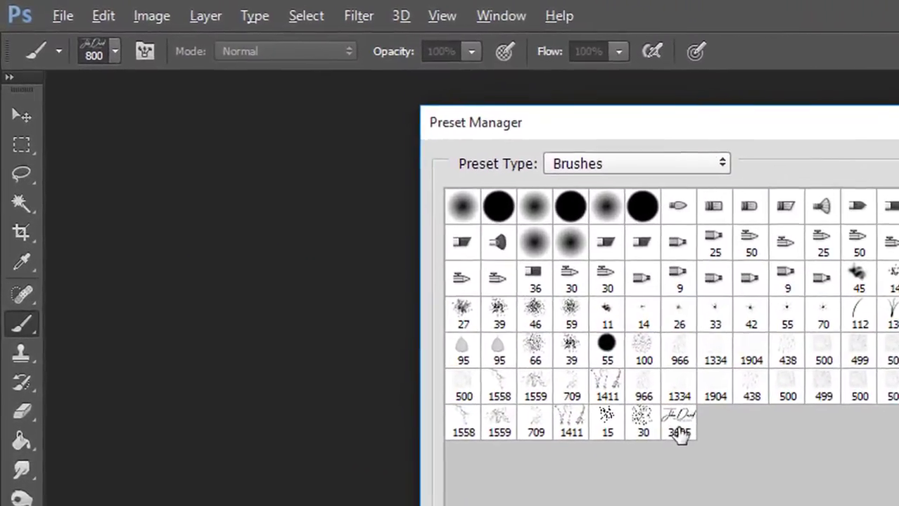
{"action": "left_click", "coordinate": [476, 295]}
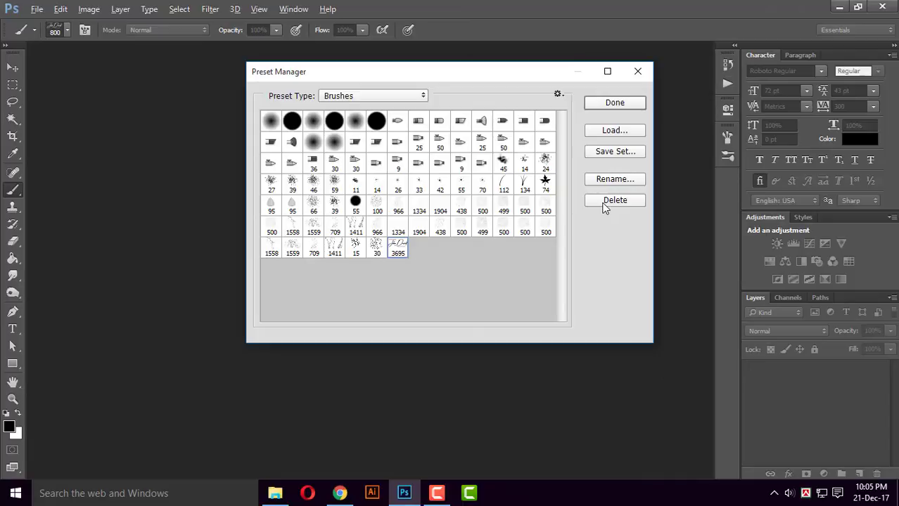
Save the signature brush as an .ABR set named after the signature, then delete the preset.
{"action": "left_click", "coordinate": [611, 153]}
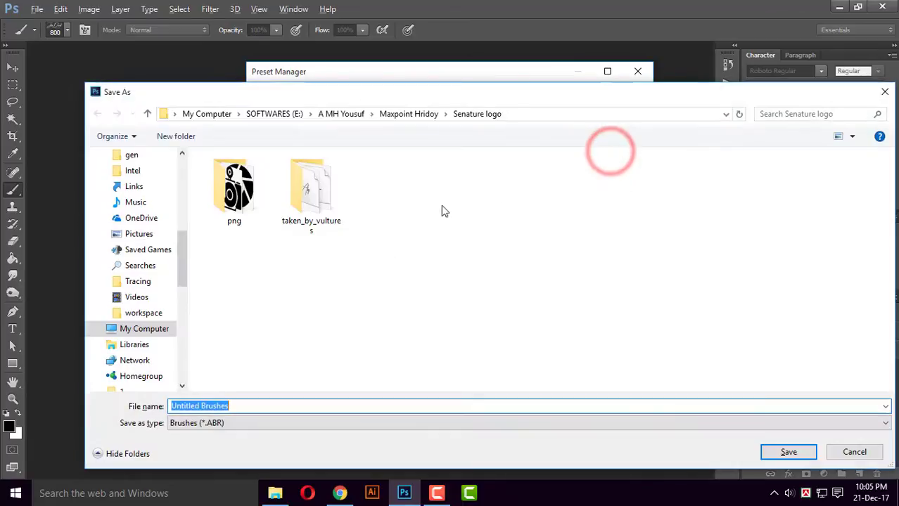
{"action": "type", "text": "Jo"}
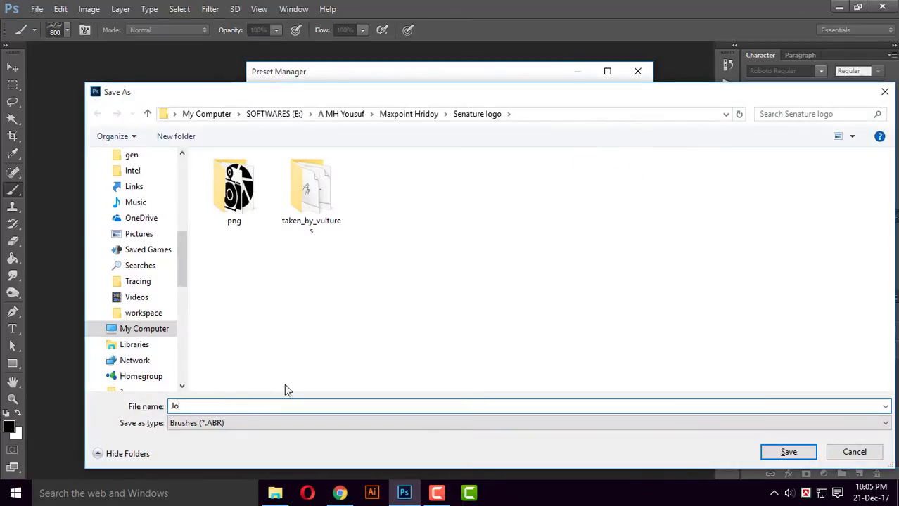
{"action": "type", "text": "hn Davi"}
{"action": "type", "text": "d"}
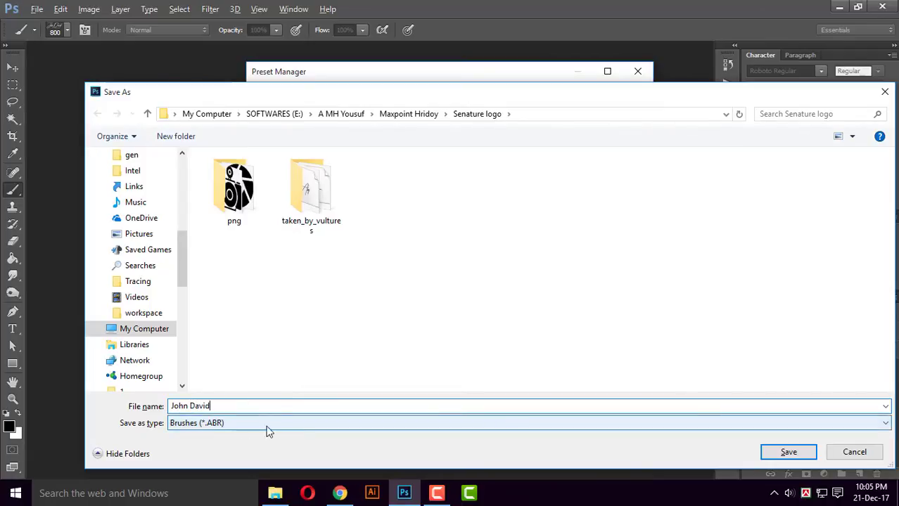
{"action": "left_click", "coordinate": [788, 452]}
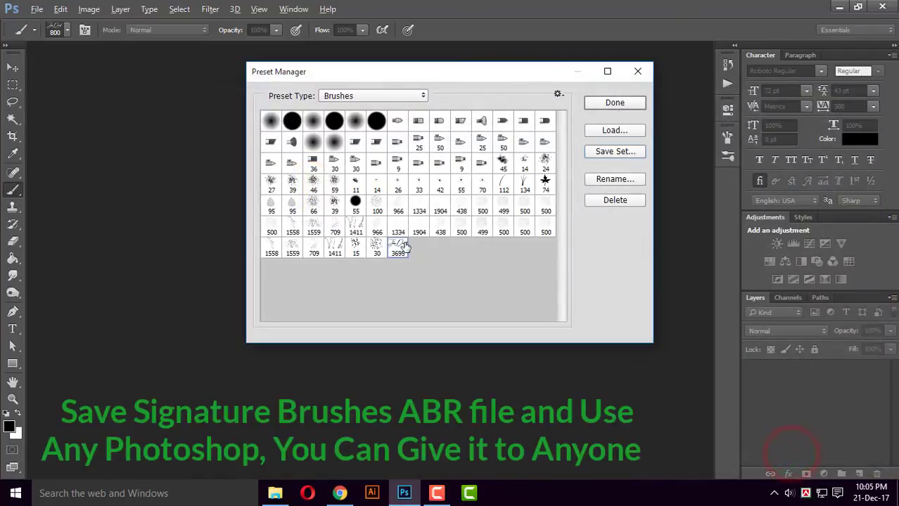
{"action": "left_click", "coordinate": [615, 200]}
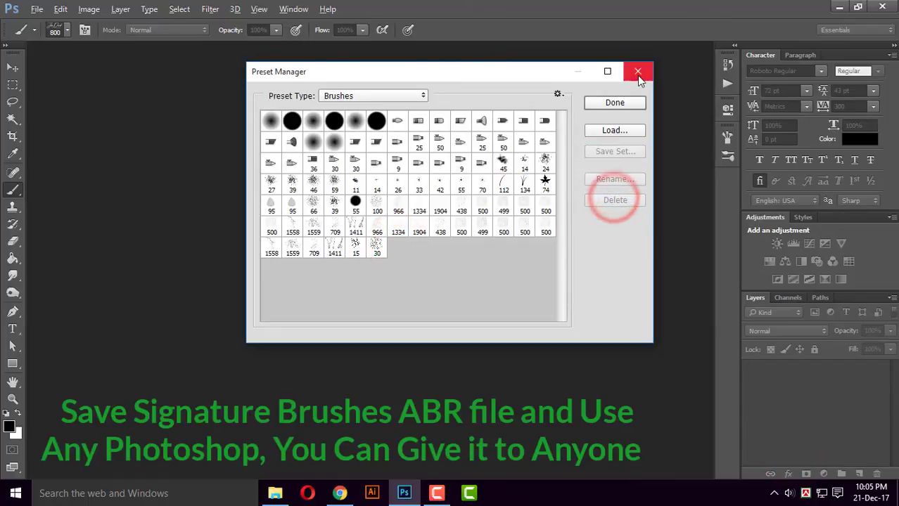
{"action": "left_click", "coordinate": [638, 71]}
Open nature-2940867_1920.jpg from the Senature logo folder in Photoshop.
{"action": "left_click", "coordinate": [56, 35]}
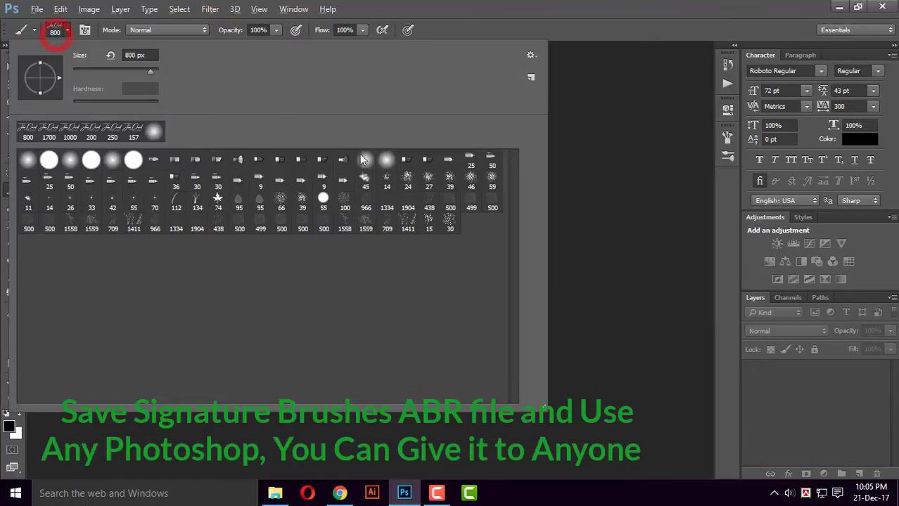
{"action": "left_click", "coordinate": [553, 9]}
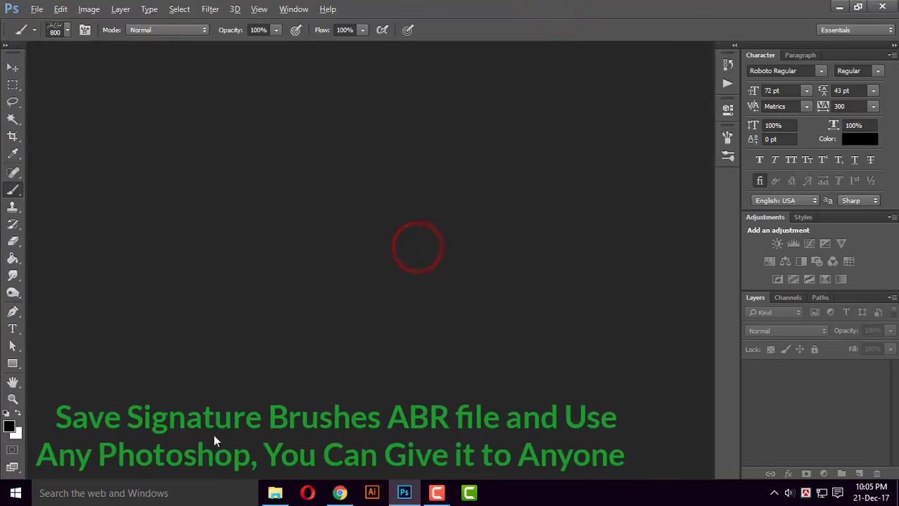
{"action": "left_click", "coordinate": [275, 493]}
{"action": "left_click", "coordinate": [560, 273]}
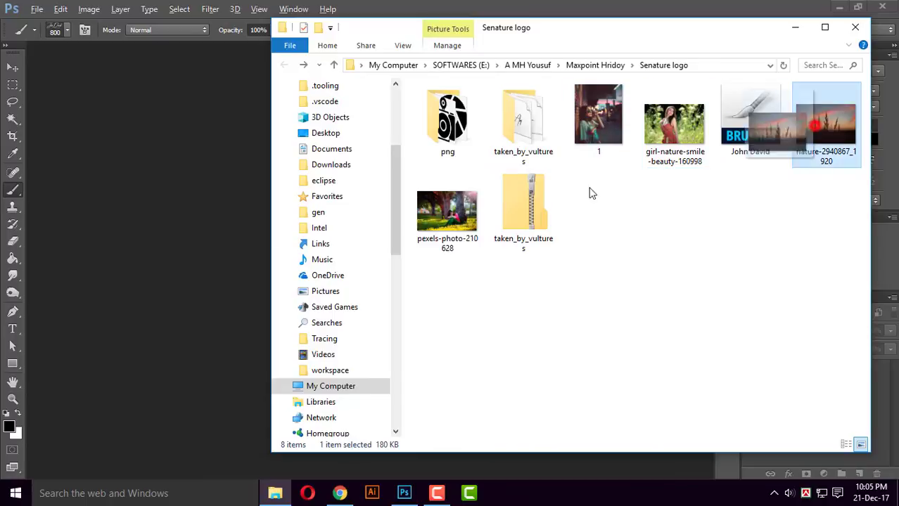
{"action": "left_click_drag", "start_coordinate": [812, 124], "coordinate": [153, 237]}
Pick the first soft round brush preset from the brush preset list.
{"action": "right_click", "coordinate": [153, 237]}
{"action": "left_click", "coordinate": [26, 161]}
{"action": "left_click", "coordinate": [502, 5]}
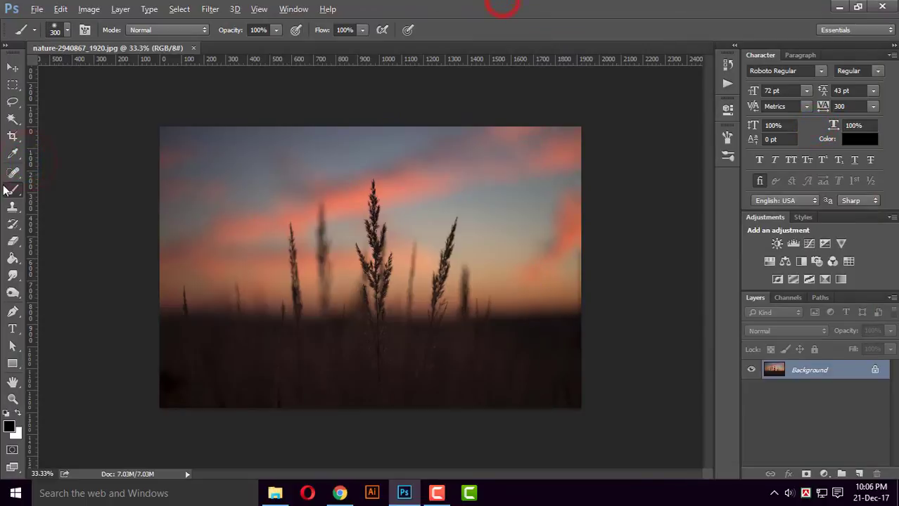
{"action": "left_click", "coordinate": [54, 31]}
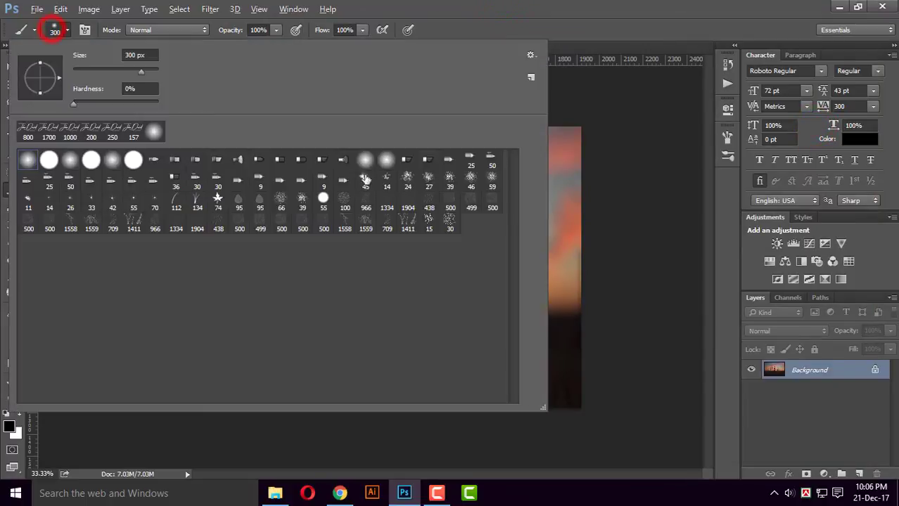
{"action": "left_click", "coordinate": [584, 5]}
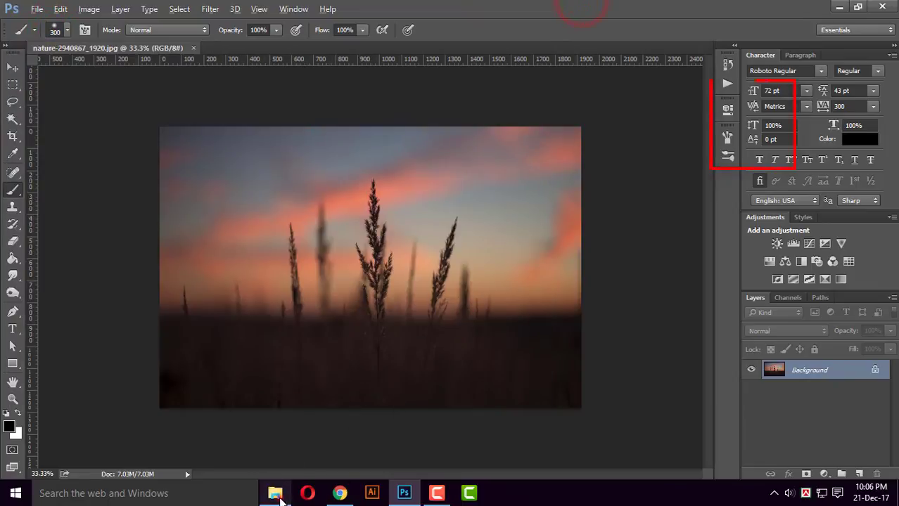
Confirm the exported .ABR file sits in the Senature logo folder, then return to Photoshop.
{"action": "left_click", "coordinate": [275, 493]}
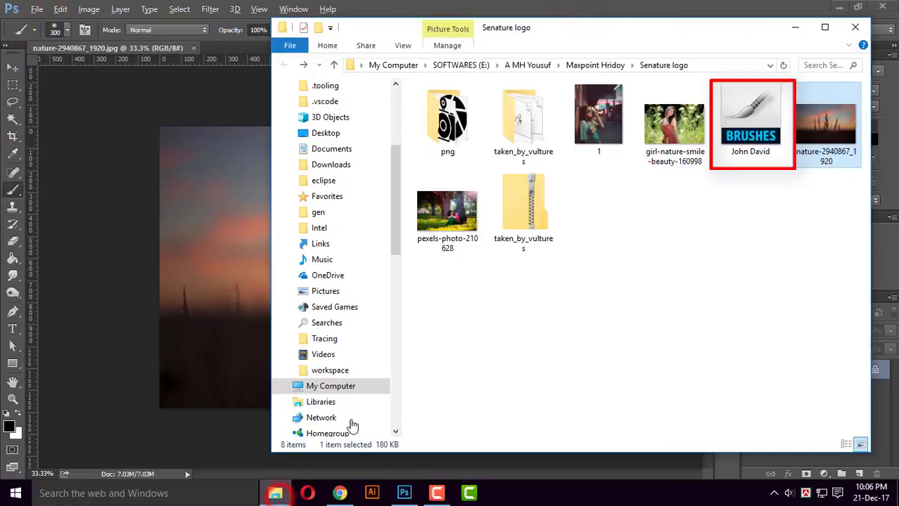
{"action": "left_click", "coordinate": [750, 150]}
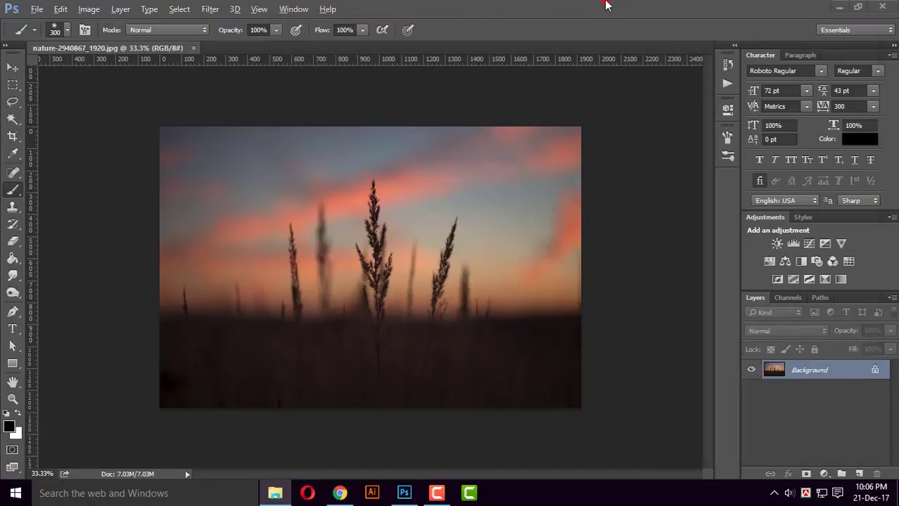
{"action": "left_click", "coordinate": [608, 6]}
{"action": "left_click", "coordinate": [59, 9]}
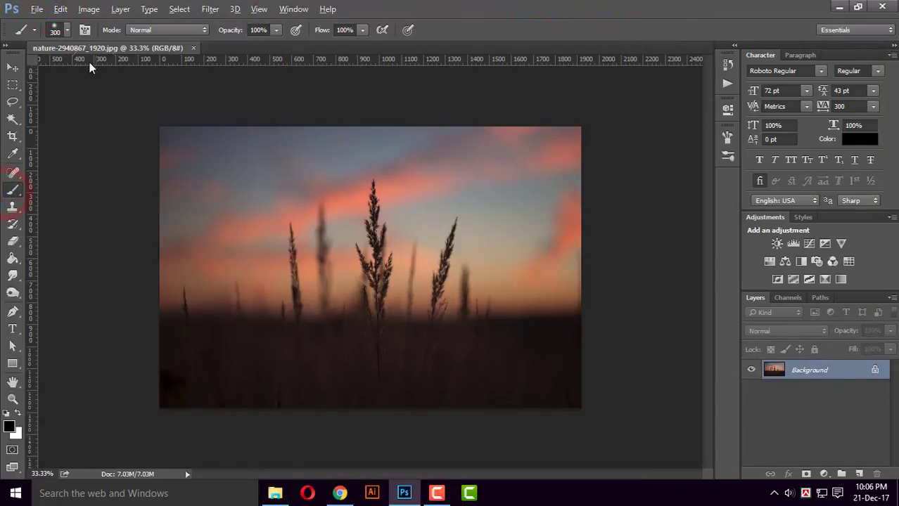
Load the exported signature .ABR file into the brush presets and pick the 3695 brush.
{"action": "left_click", "coordinate": [62, 31]}
{"action": "left_click", "coordinate": [531, 55]}
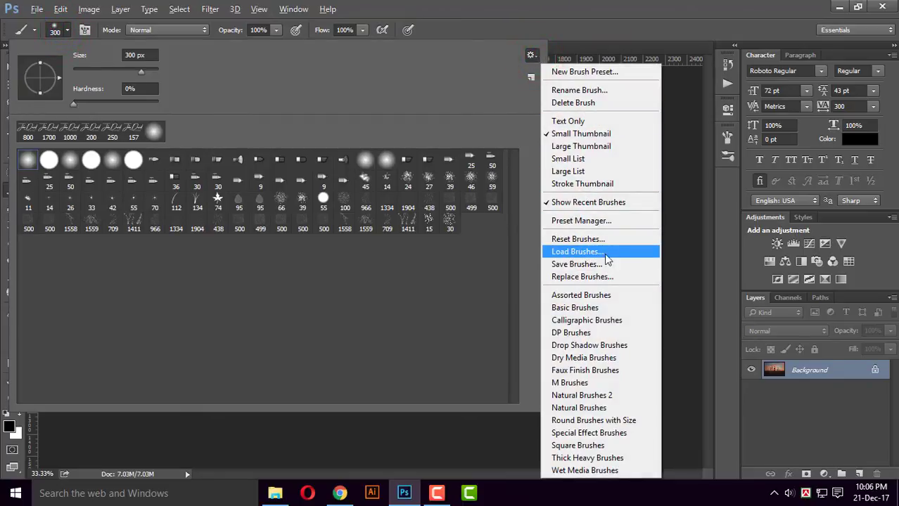
{"action": "left_click", "coordinate": [612, 255]}
{"action": "left_click", "coordinate": [341, 153]}
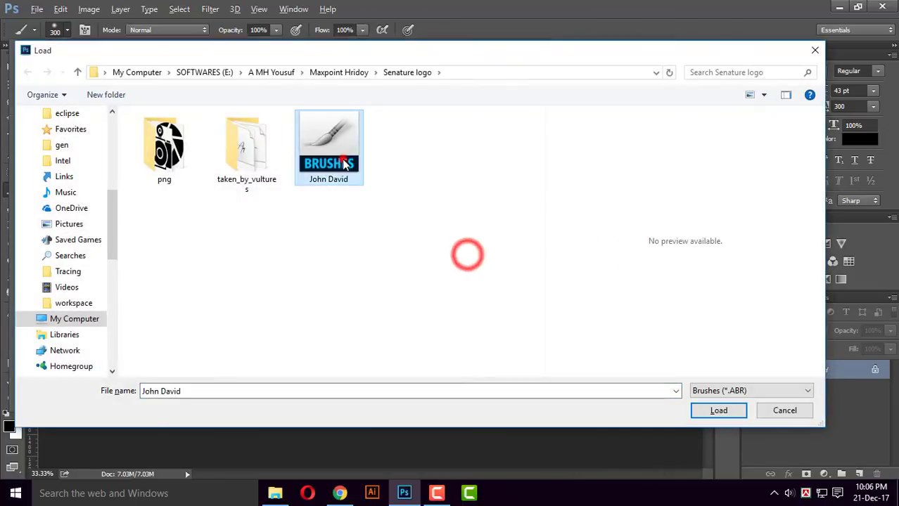
{"action": "left_click", "coordinate": [723, 411]}
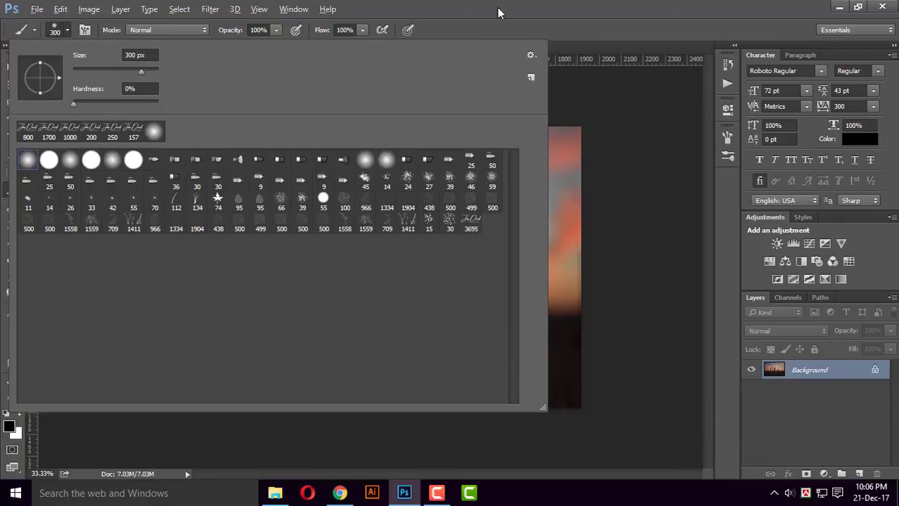
{"action": "left_click", "coordinate": [590, 6]}
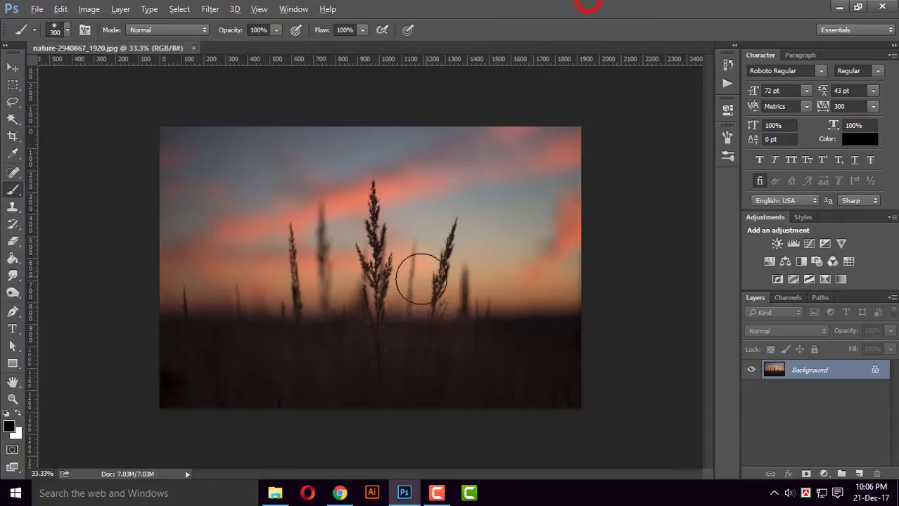
{"action": "left_click", "coordinate": [54, 31]}
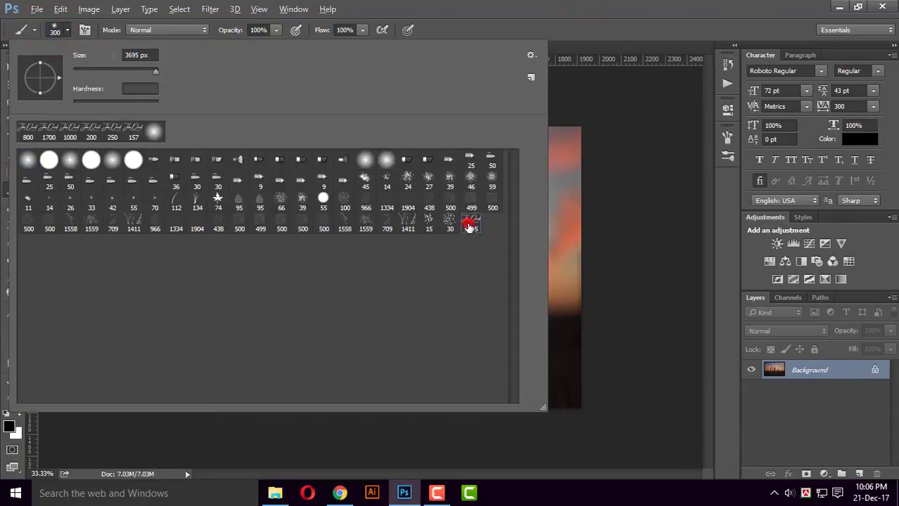
Stamp the 3695 signature brush at 800 px in black across the middle of the photo.
{"action": "left_click", "coordinate": [547, 10]}
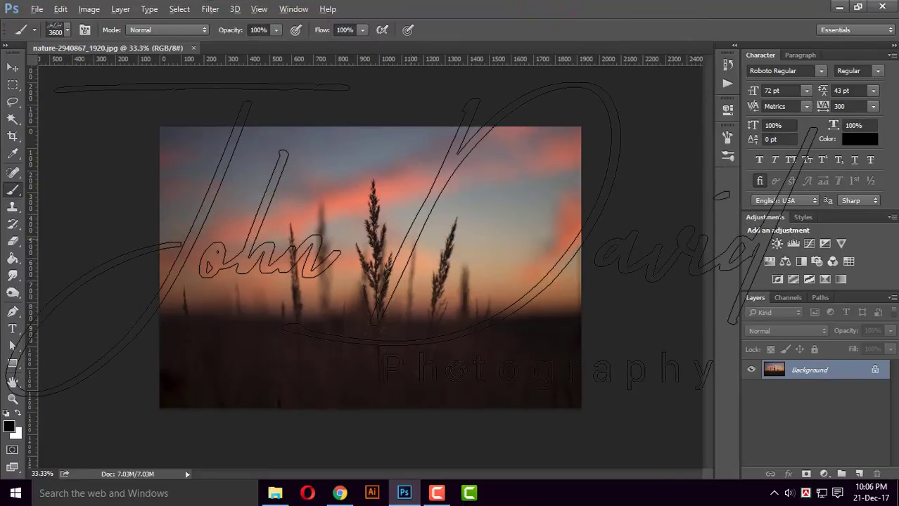
{"action": "key", "text": "bracketleft"}
{"action": "key", "text": "bracketleft"}
{"action": "key", "text": "bracketleft"}
{"action": "key", "text": "bracketleft"}
{"action": "key", "text": "bracketleft"}
{"action": "key", "text": "bracketleft"}
{"action": "key", "text": "bracketleft"}
{"action": "key", "text": "bracketleft"}
{"action": "key", "text": "bracketleft"}
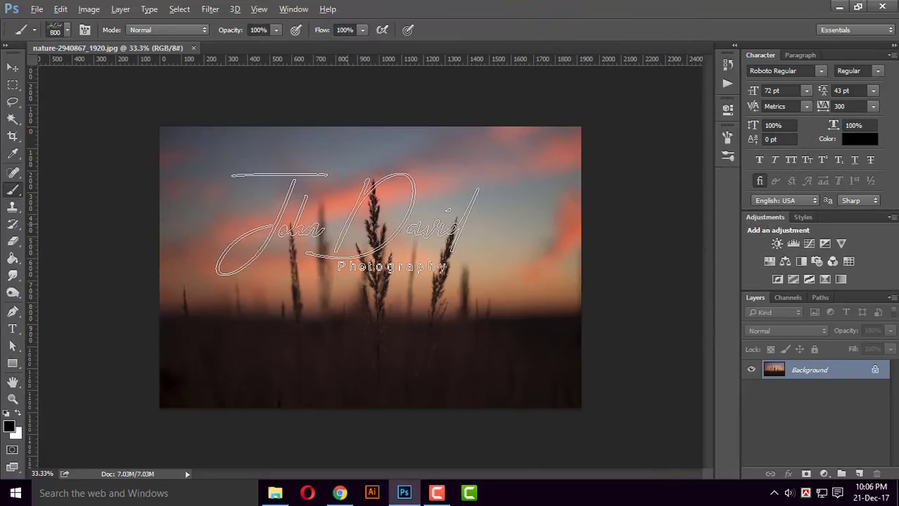
{"action": "key", "text": "bracketleft"}
{"action": "key", "text": "bracketleft"}
{"action": "key", "text": "bracketright"}
{"action": "key", "text": "bracketright"}
{"action": "left_click", "coordinate": [373, 275]}
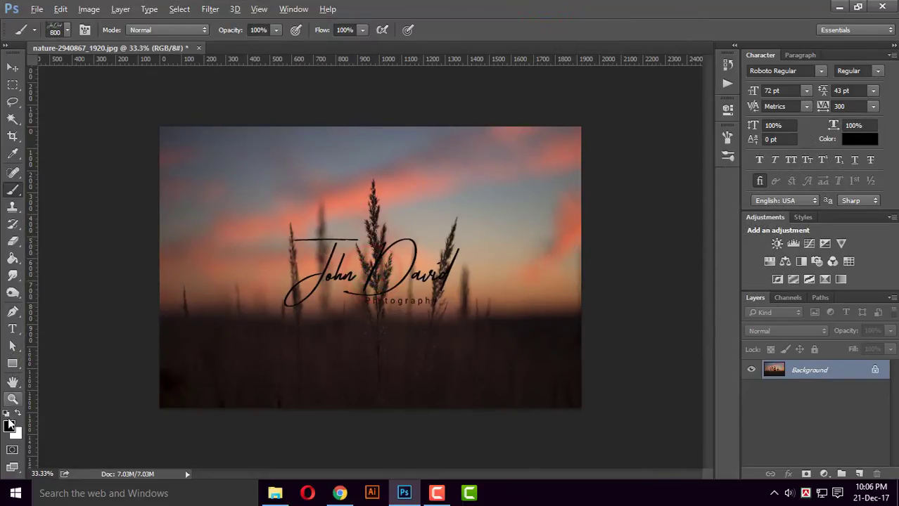
Switch the foreground colour to white (#ffffff) and stamp the signature in the sky.
{"action": "left_click", "coordinate": [10, 428]}
{"action": "left_click", "coordinate": [536, 160]}
{"action": "left_click", "coordinate": [461, 109]}
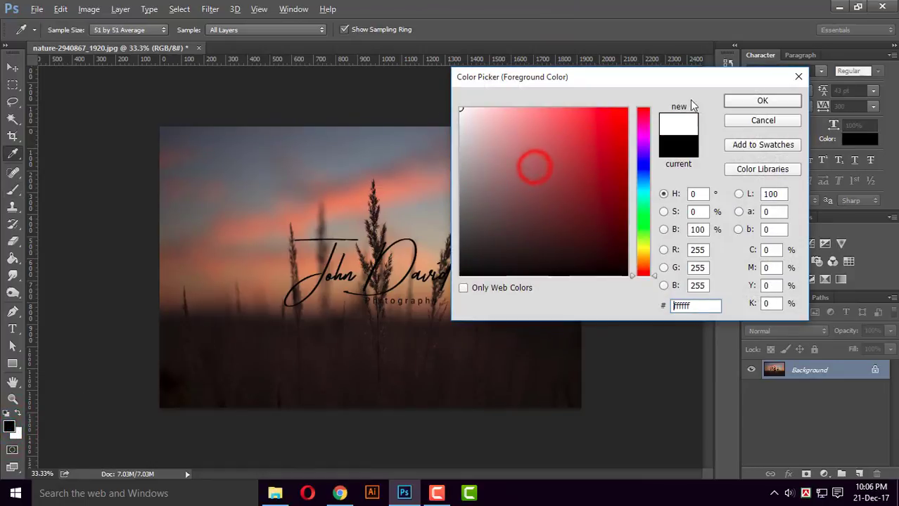
{"action": "left_click", "coordinate": [764, 102]}
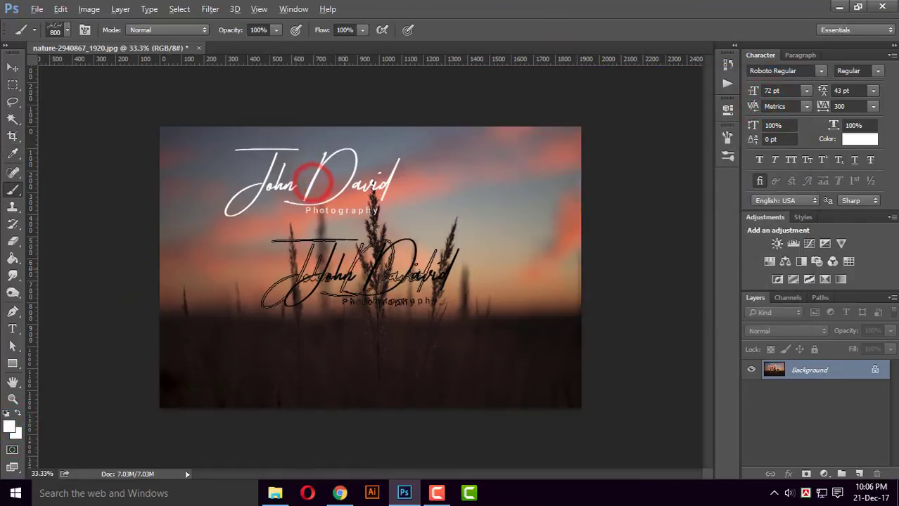